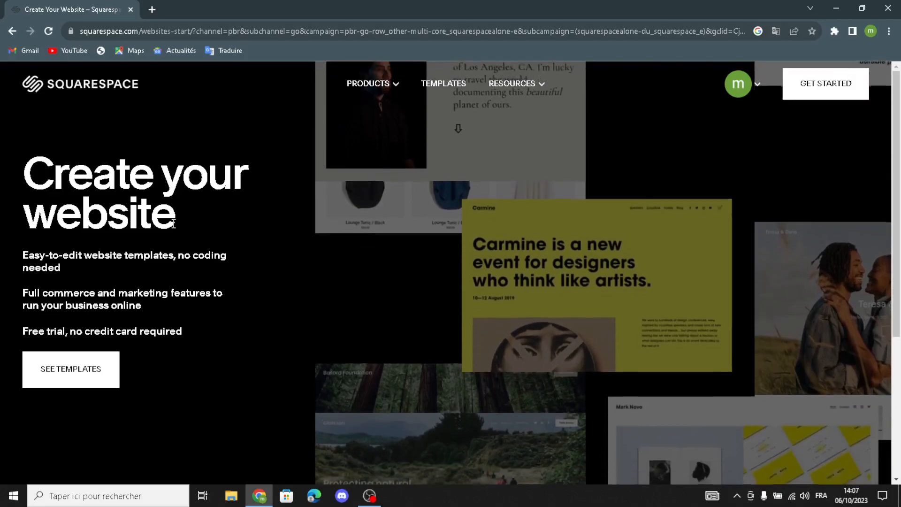
Step: Browse the website templates and filter them by the Online Store type and the Photography topic
left_click(56, 375)
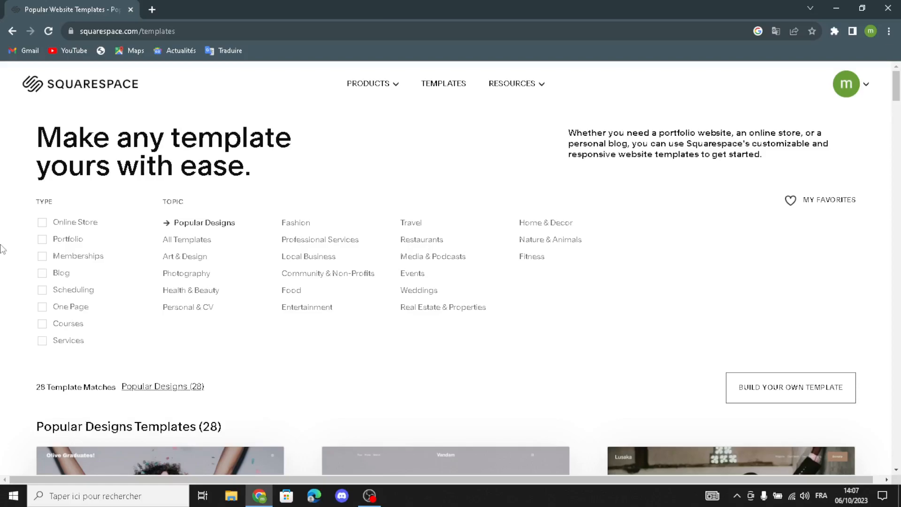
left_click(41, 227)
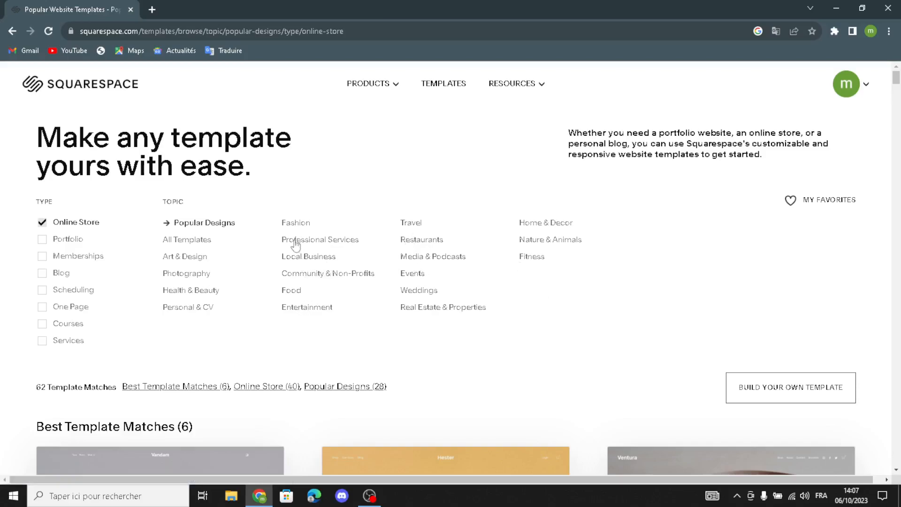
left_click(181, 273)
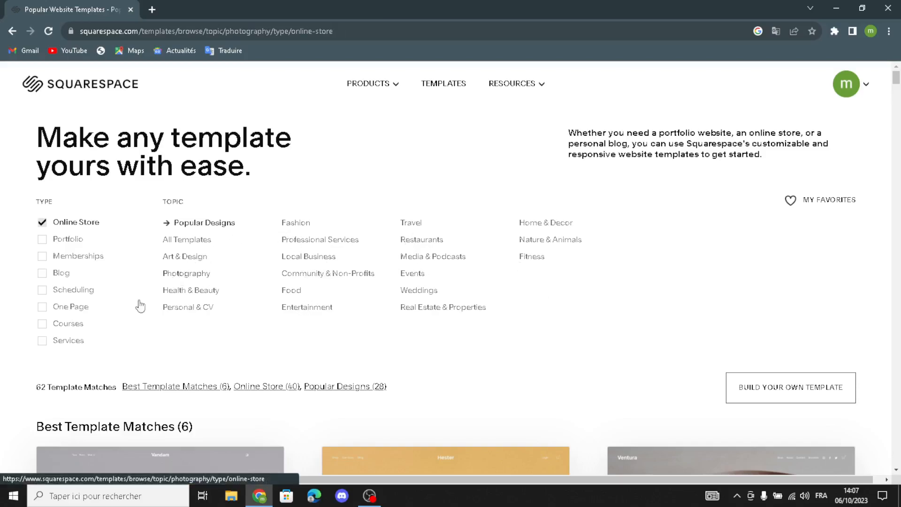
Step: Start building a custom website template instead of choosing a ready-made one, retrying if the site creation is rejected
scroll(201, 323, "down", 5)
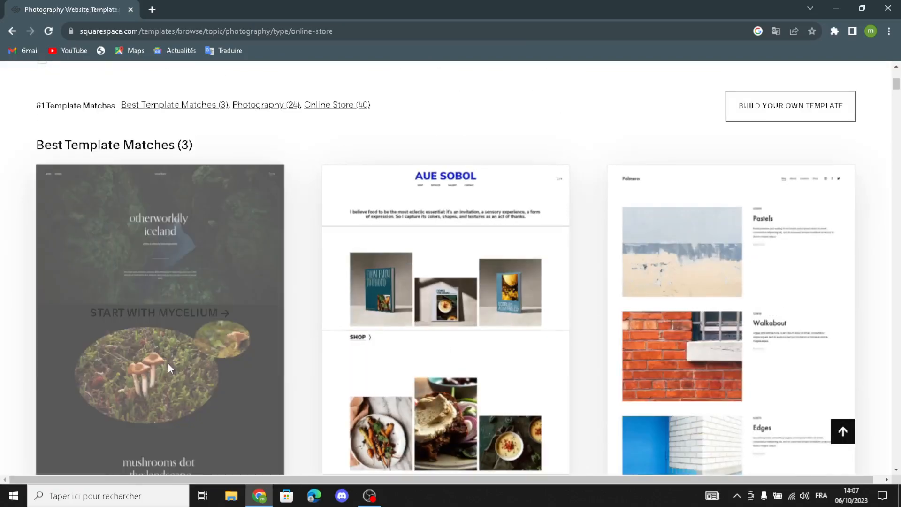
scroll(511, 341, "down", 1)
scroll(510, 341, "down", 4)
scroll(510, 342, "down", 2)
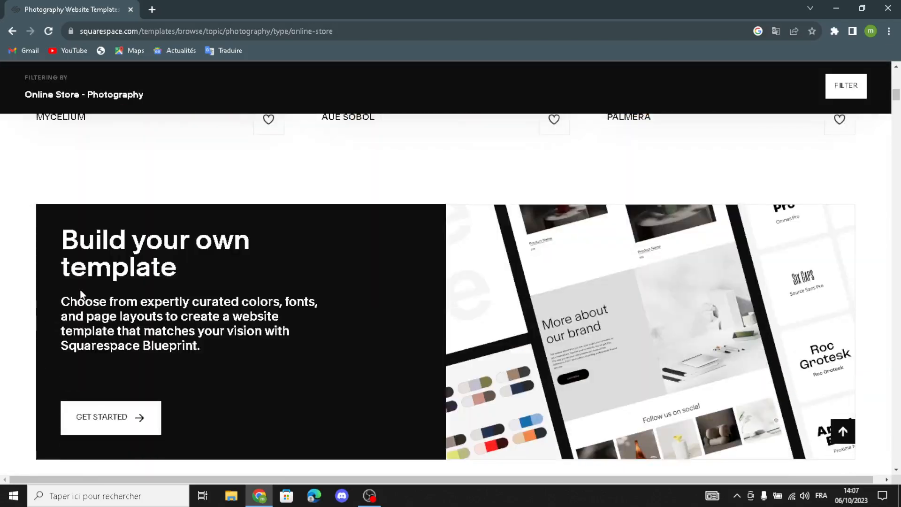
left_click(104, 429)
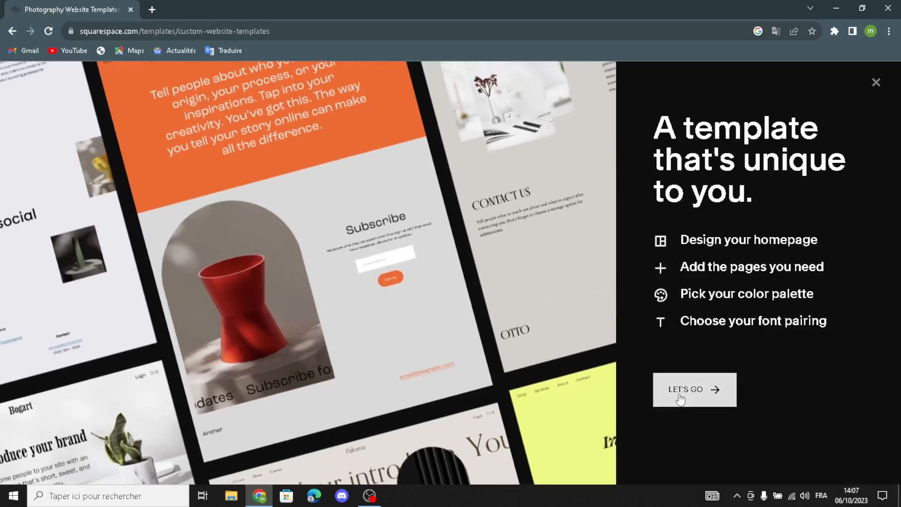
left_click(680, 397)
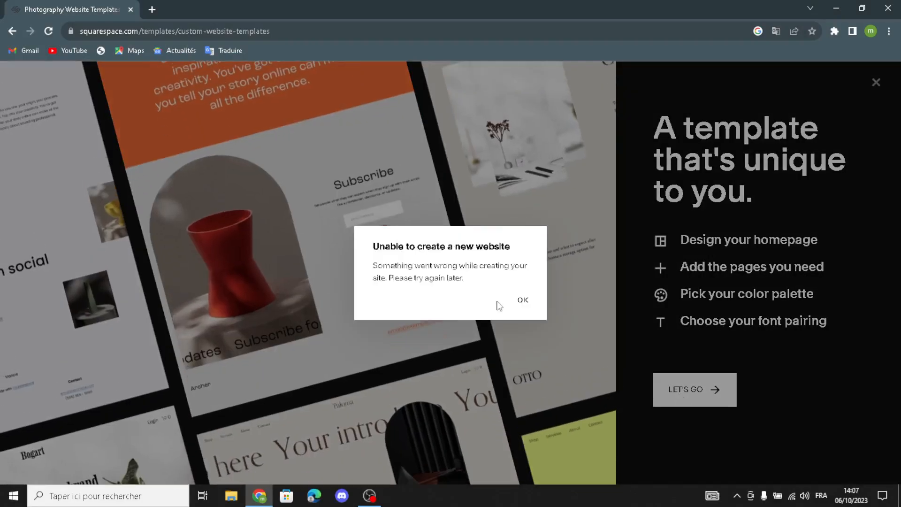
left_click(523, 304)
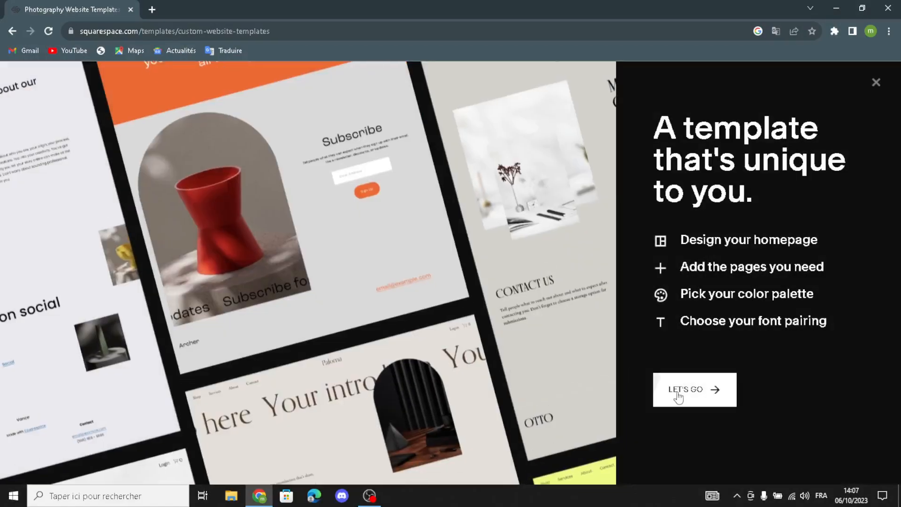
left_click(679, 396)
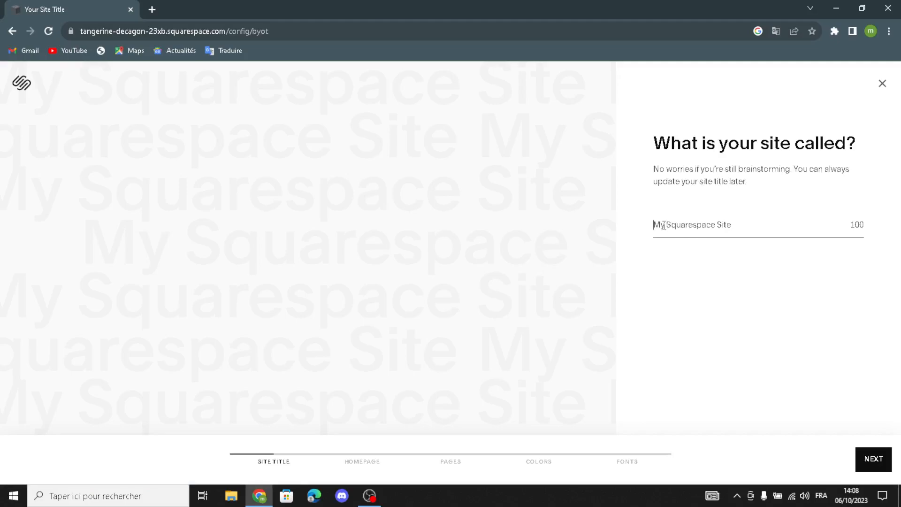
Step: Name the site "ShutterGear" and continue to the homepage layout
type("ShutterGear")
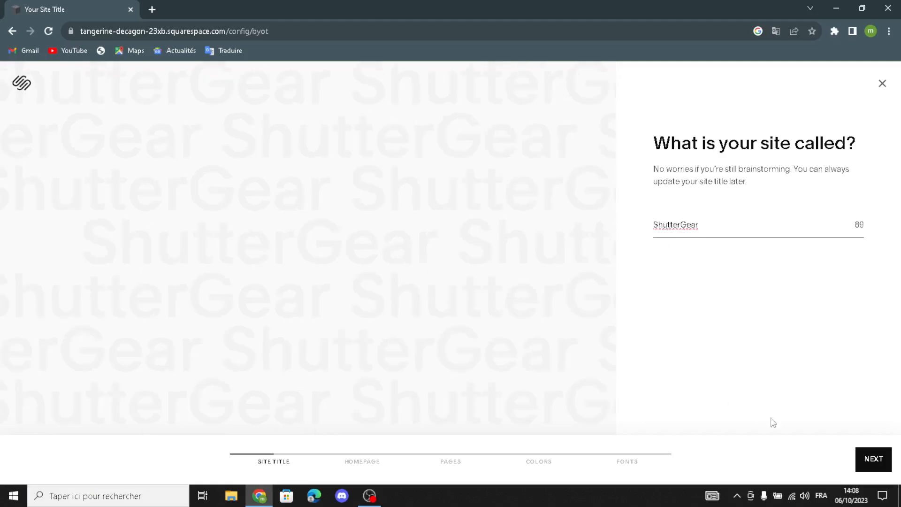
left_click(884, 460)
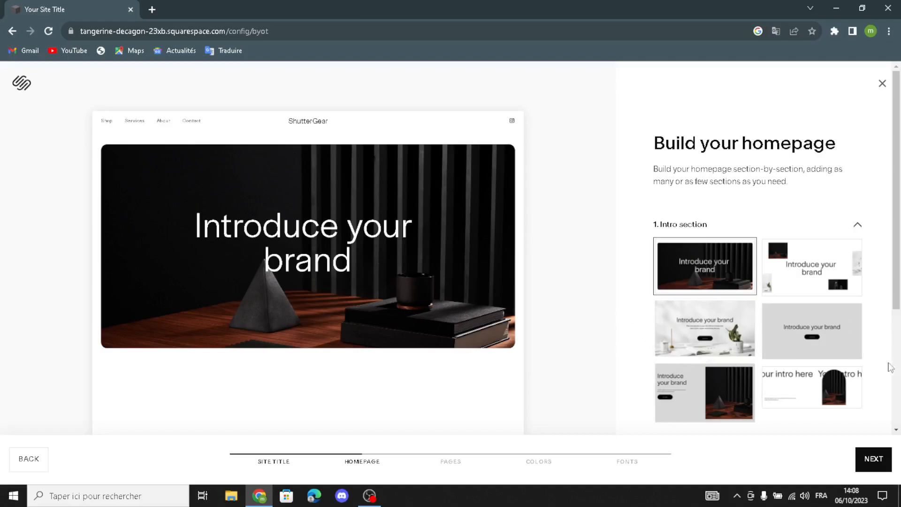
Step: Choose the plain grey intro section with a button and the products section with the sale banner and arched image
left_click(819, 355)
scroll(816, 347, "down", 1)
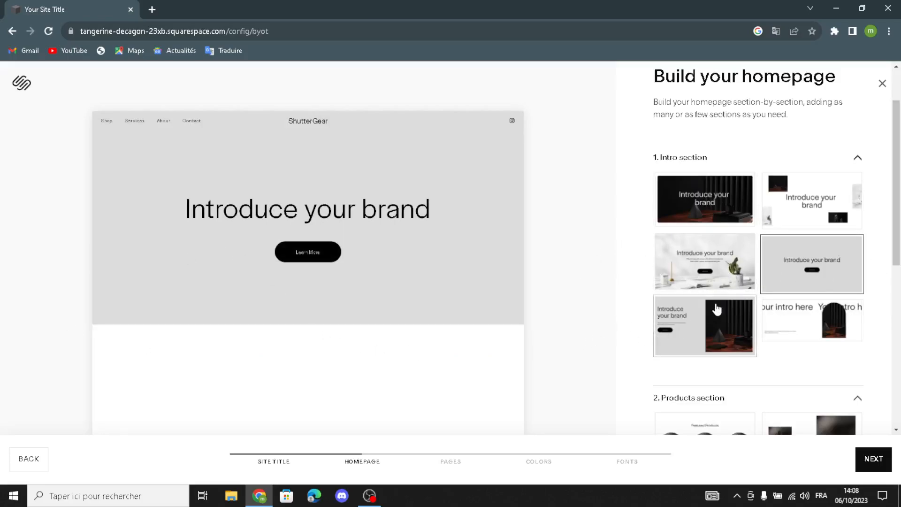
scroll(711, 312, "down", 5)
left_click(678, 243)
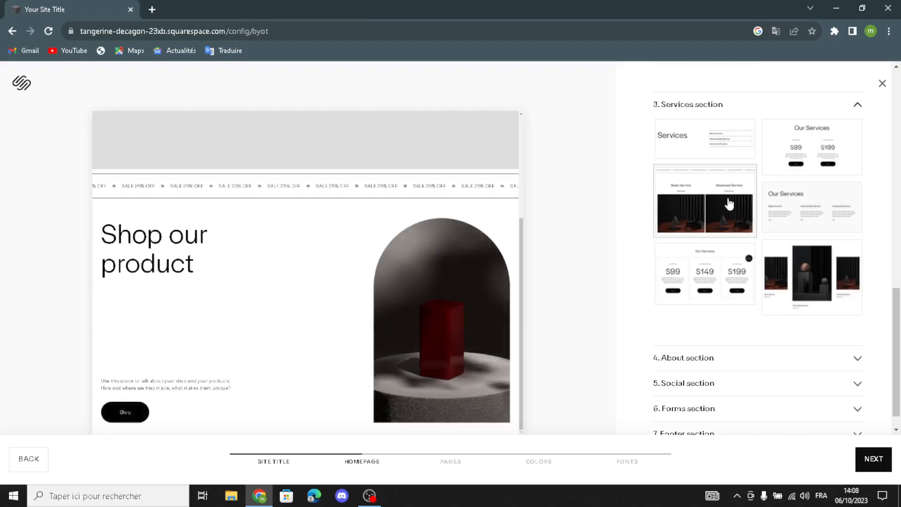
Step: Complete the homepage with the expandable Services list, grey text-only about section, plain Social link, arched-image Subscribe form and footer with a central image
left_click(740, 163)
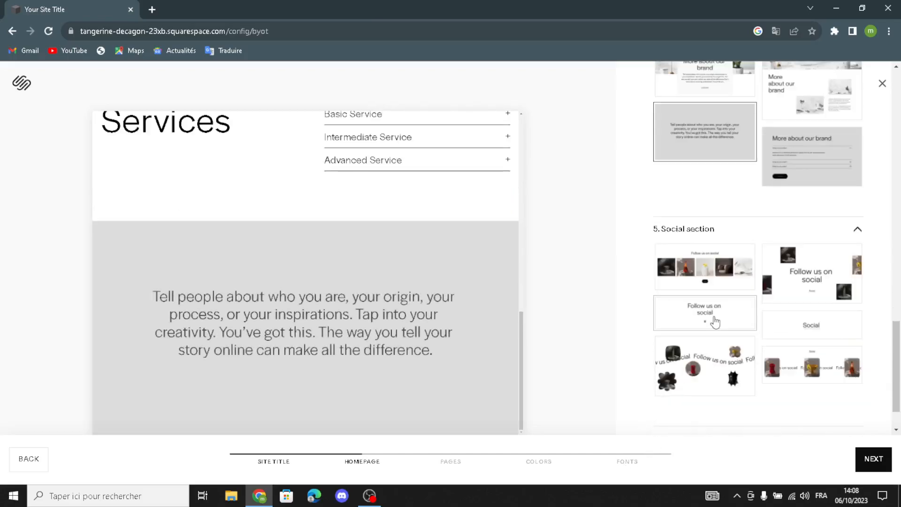
left_click(845, 323)
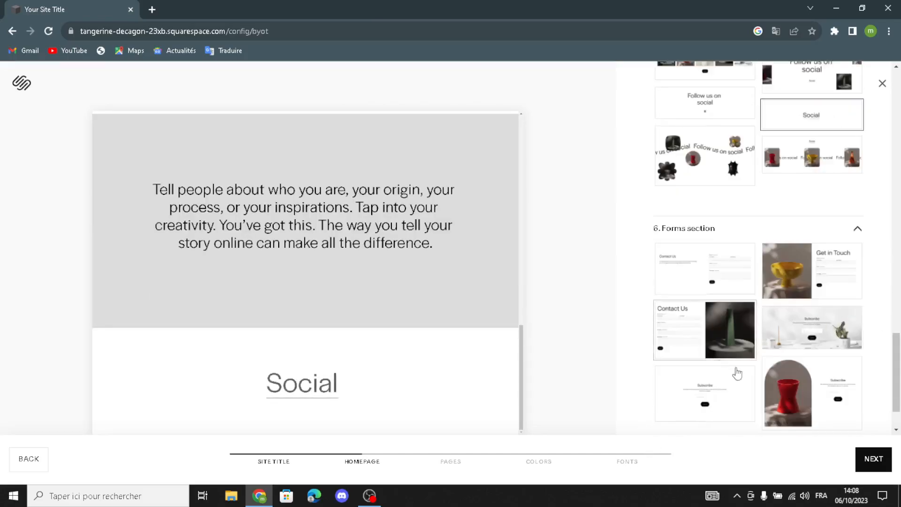
left_click(829, 396)
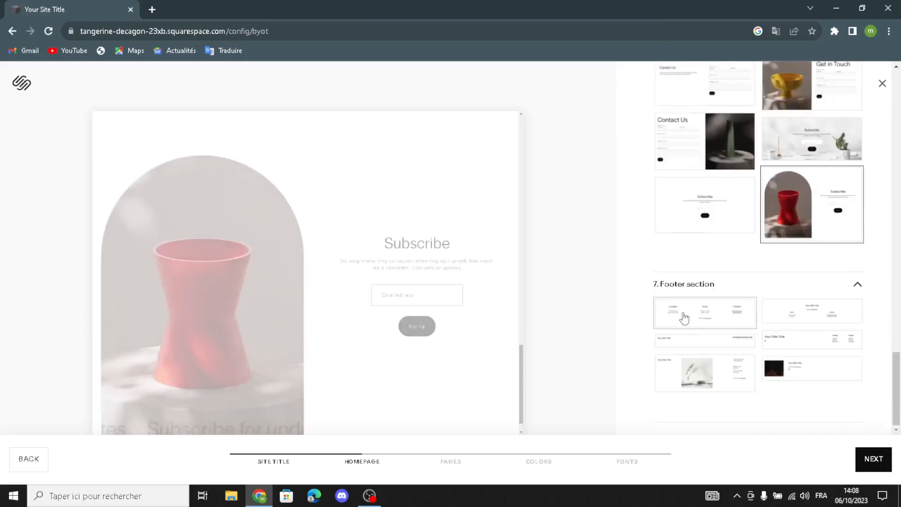
left_click(711, 374)
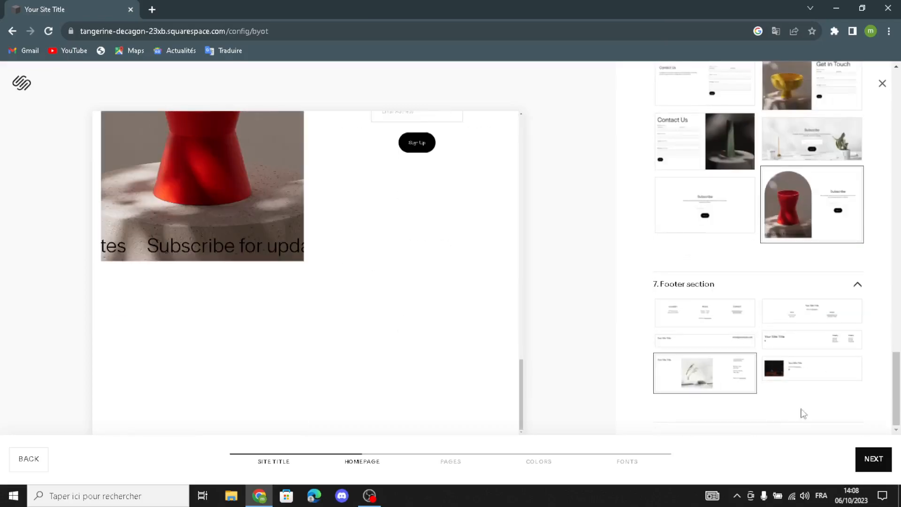
left_click(873, 457)
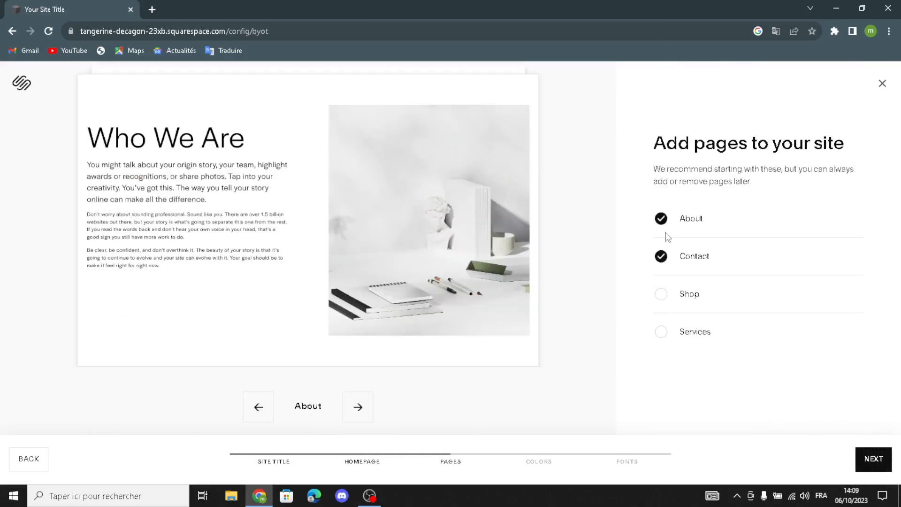
Step: Add a Shop page to the site alongside About and Contact, and continue to the colors
left_click(681, 294)
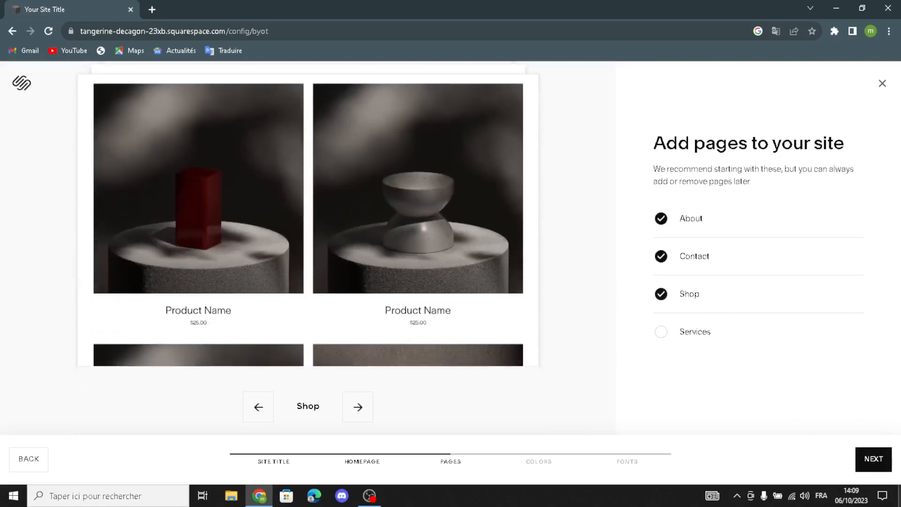
left_click(874, 469)
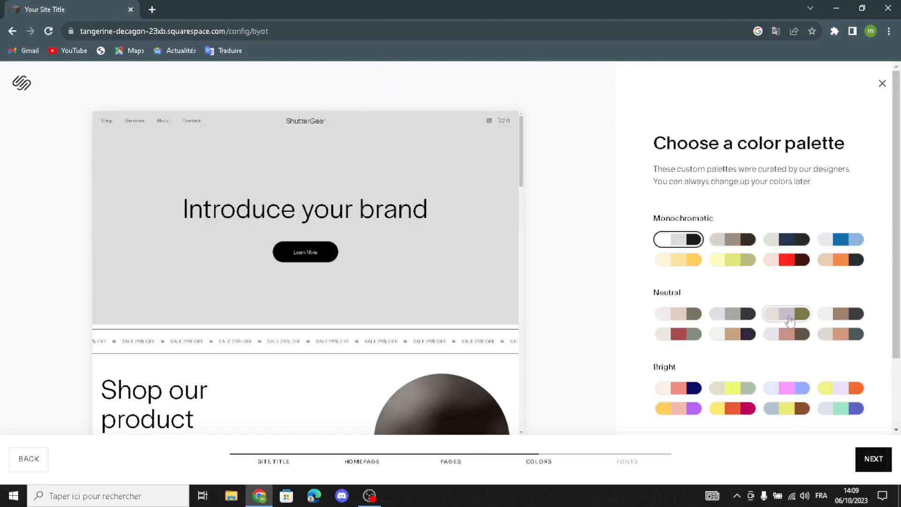
Step: Apply the Neutral color palette of light grey, mid grey and dark grey, and continue to the fonts
scroll(793, 323, "down", 1)
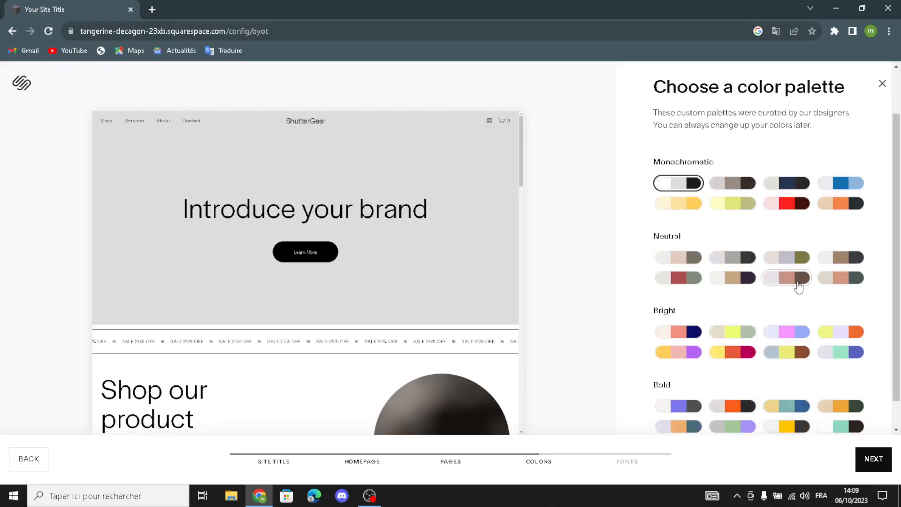
scroll(770, 319, "down", 1)
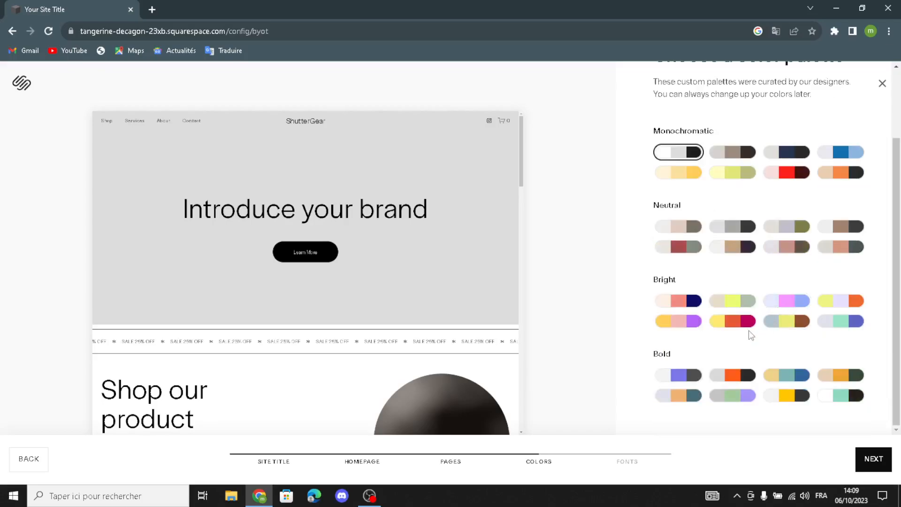
left_click(739, 230)
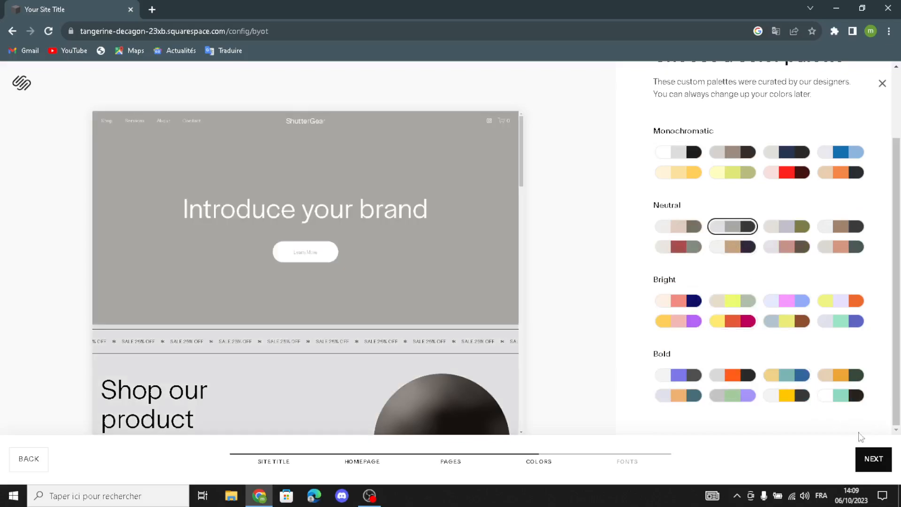
left_click(862, 462)
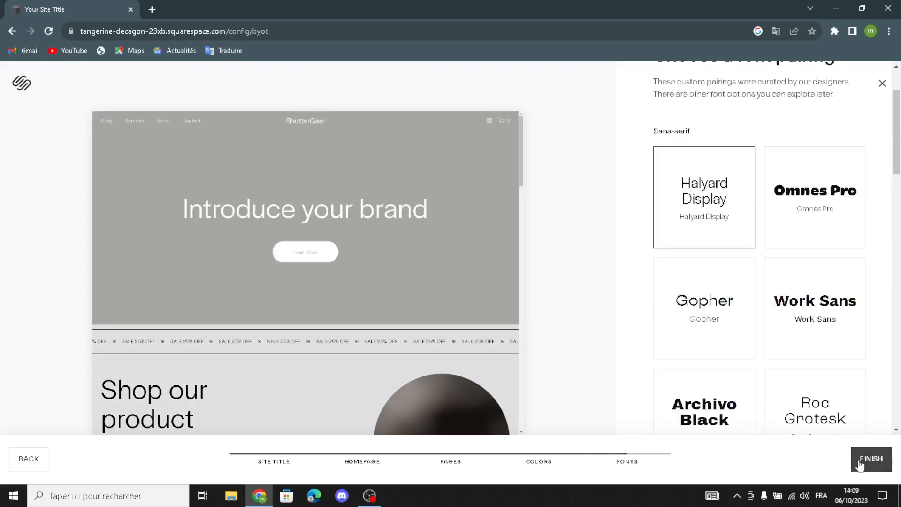
Step: Try out the sans-serif font pairings, including Omnes Pro, Poppins, Gopher, Halyard Display, Work Sans and Archivo Black
scroll(838, 376, "up", 2)
scroll(819, 372, "down", 6)
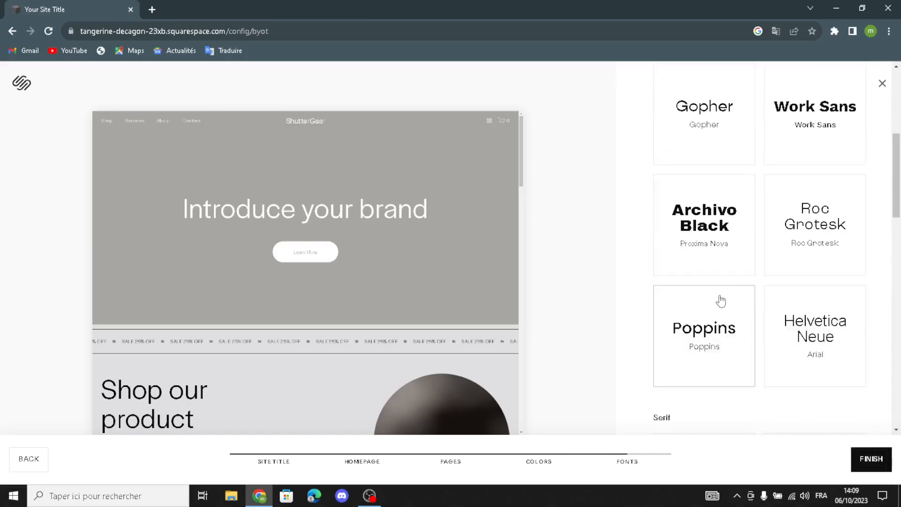
scroll(751, 211, "up", 3)
left_click(797, 124)
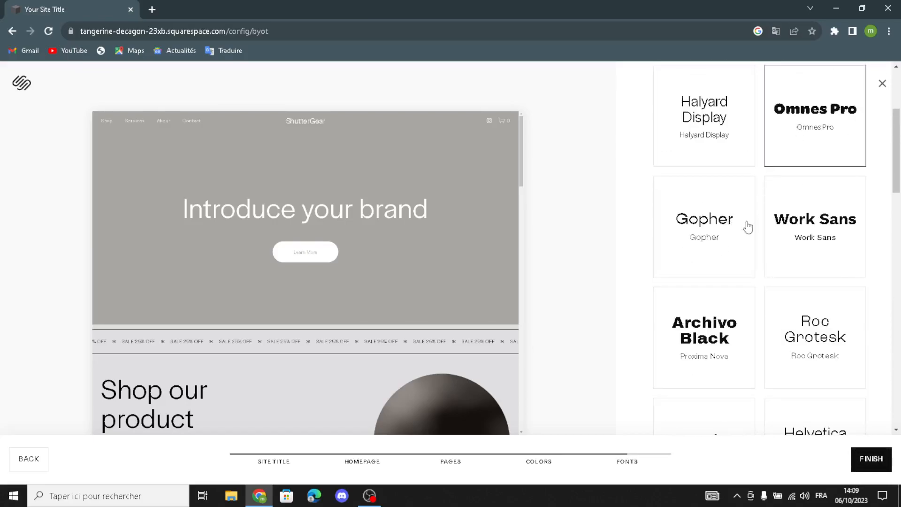
scroll(690, 378, "down", 10)
left_click(721, 361)
scroll(727, 311, "up", 6)
left_click(675, 190)
scroll(618, 192, "up", 3)
left_click(793, 141)
scroll(801, 193, "up", 3)
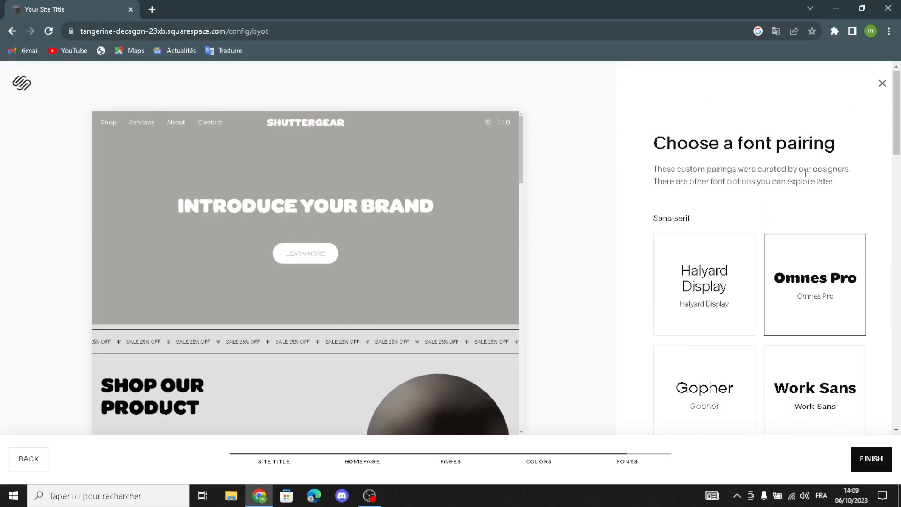
left_click(665, 318)
scroll(666, 317, "down", 3)
left_click(814, 220)
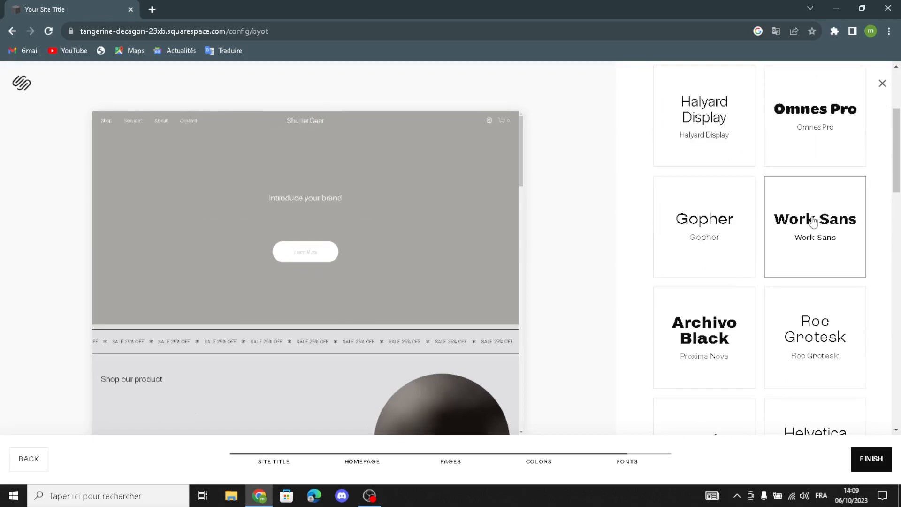
scroll(730, 291, "down", 2)
left_click(724, 237)
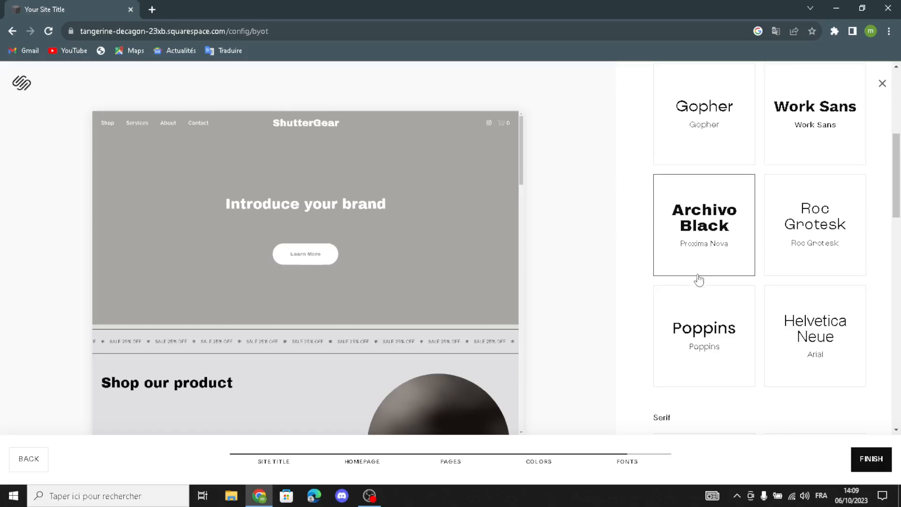
Step: Finish the template with the Omnes Pro font pairing and skip the AI text personalization
scroll(741, 260, "up", 5)
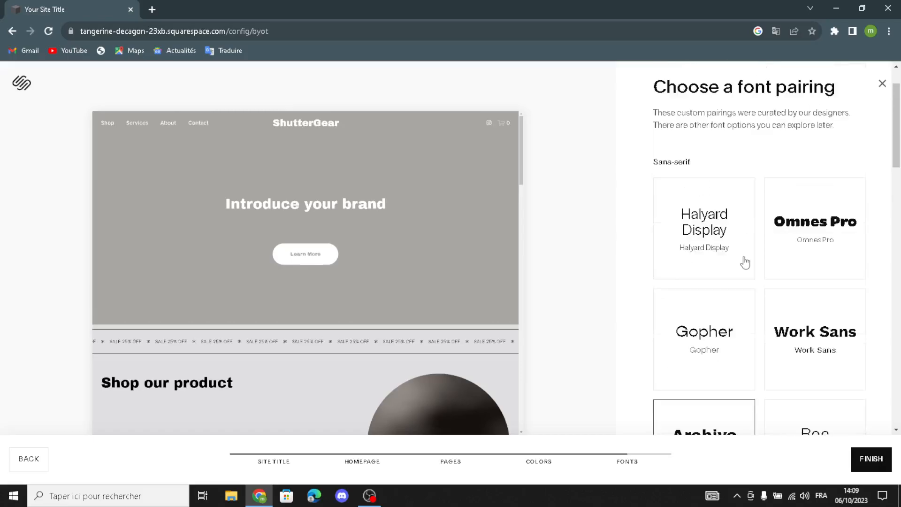
left_click(805, 207)
left_click(871, 459)
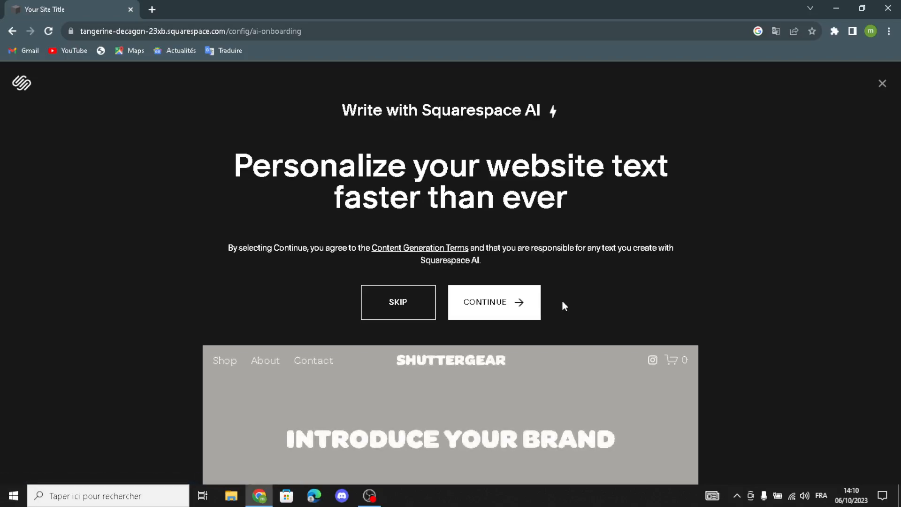
left_click(407, 309)
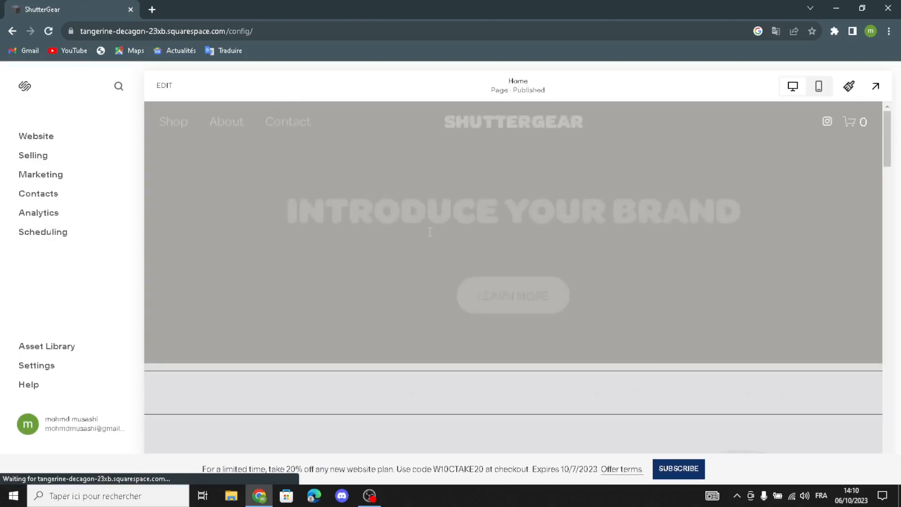
Step: Start editing the home page and replace the banner heading with "WELCOME TO OUR SITE FOR PHOTOGRAPHY AND CAMERA EQUIPMENTS"
left_click(163, 85)
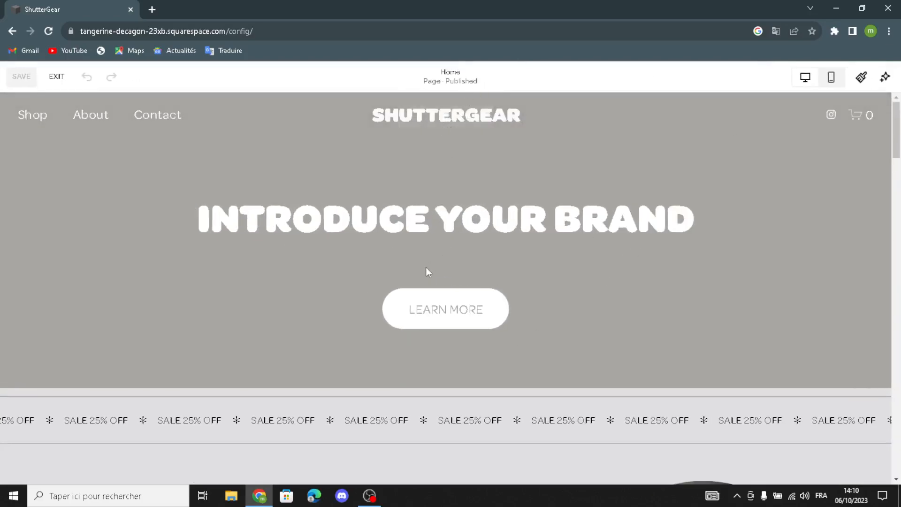
left_click(176, 241)
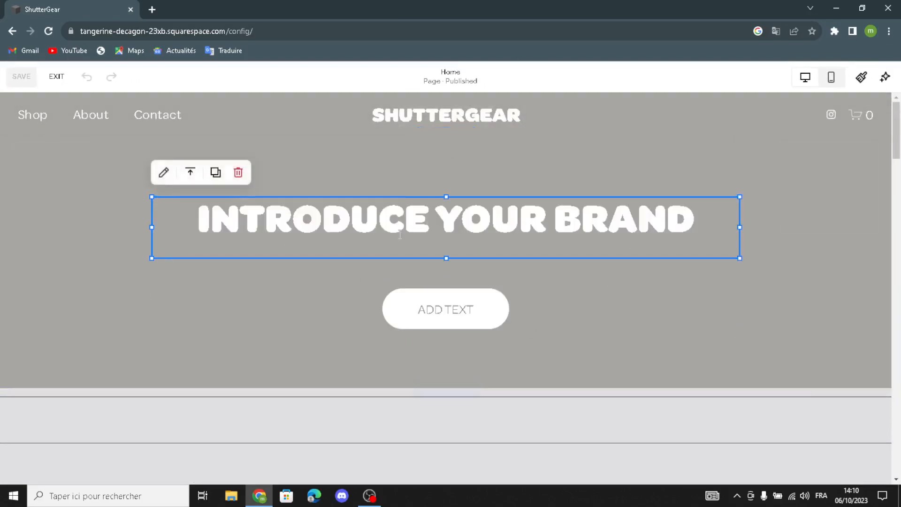
left_click_drag(672, 228, 185, 284)
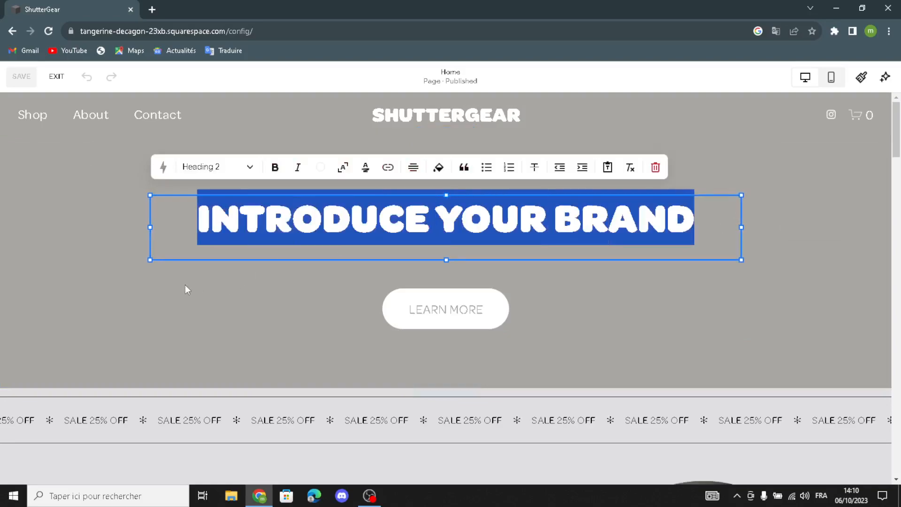
type("WE")
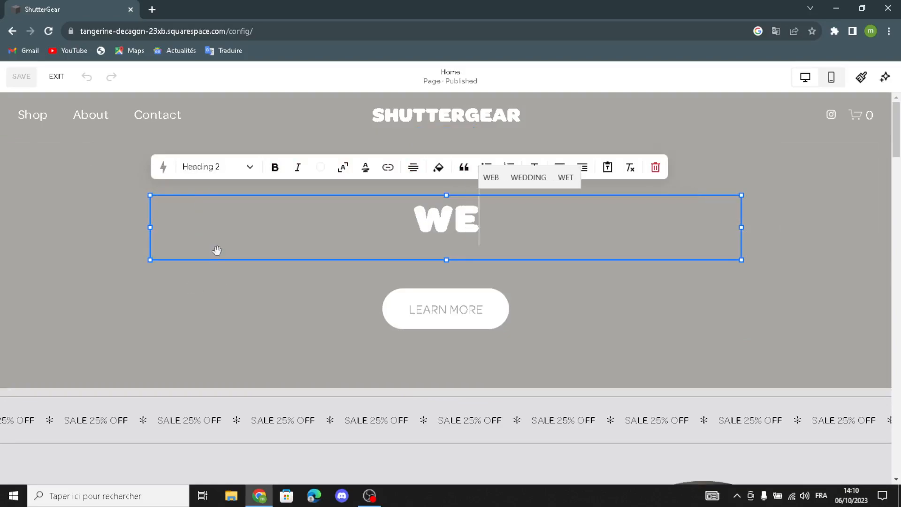
type("LCOME TO")
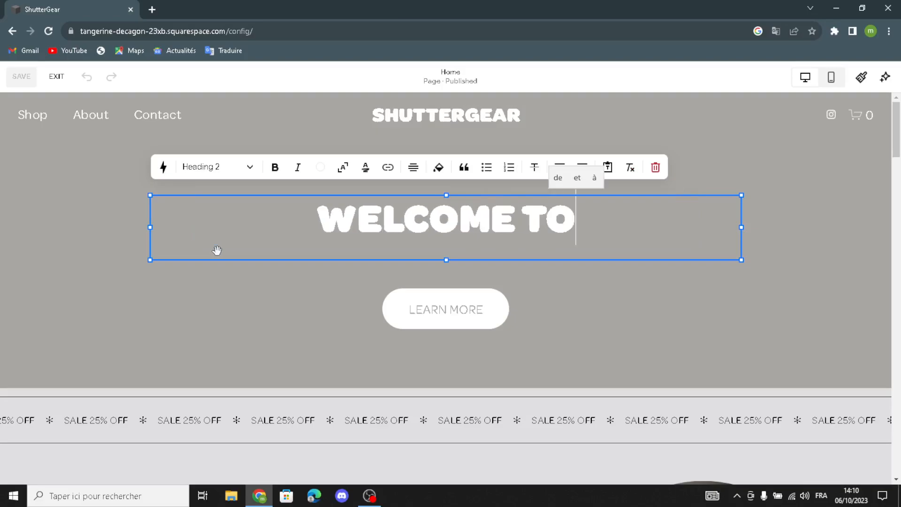
type(" OUR")
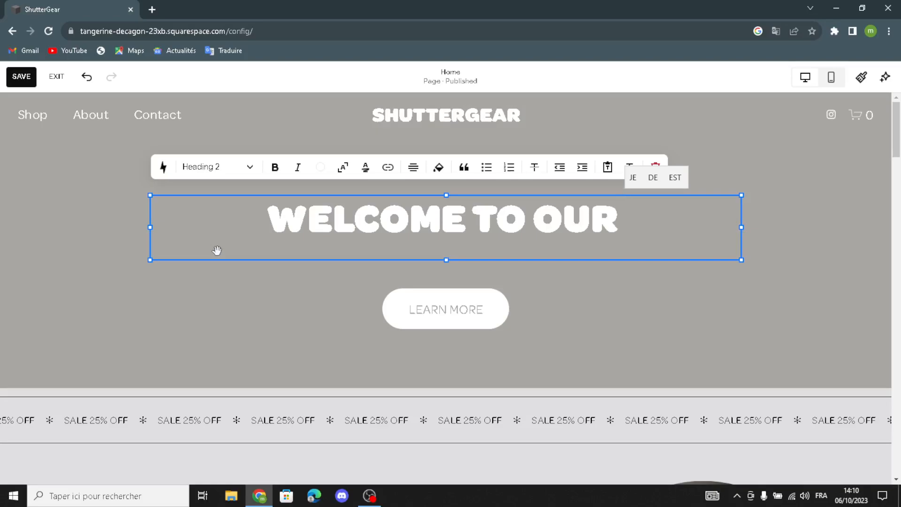
type("SITE")
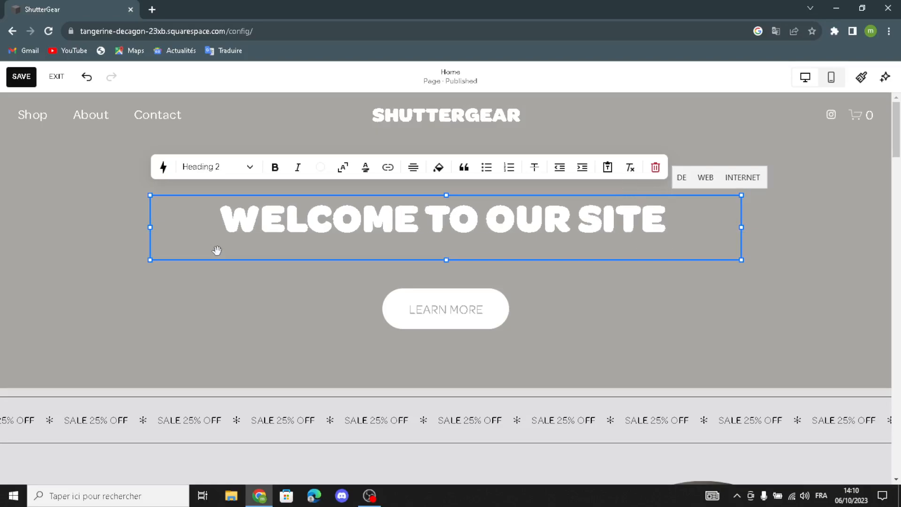
type(" FOR")
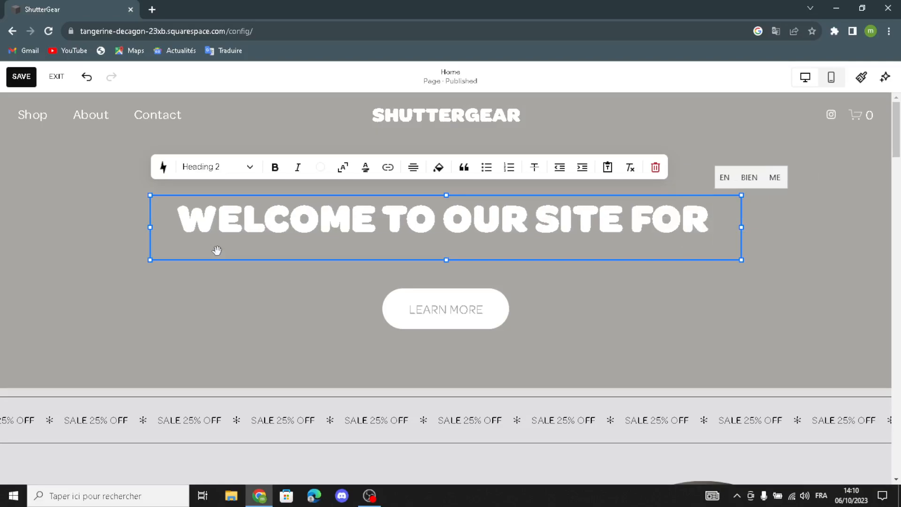
type(" PHOT")
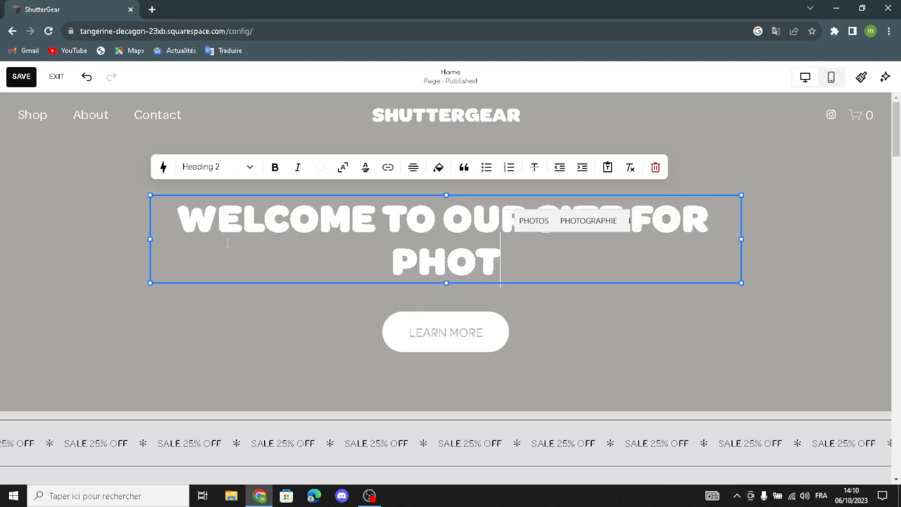
type("OGRZ")
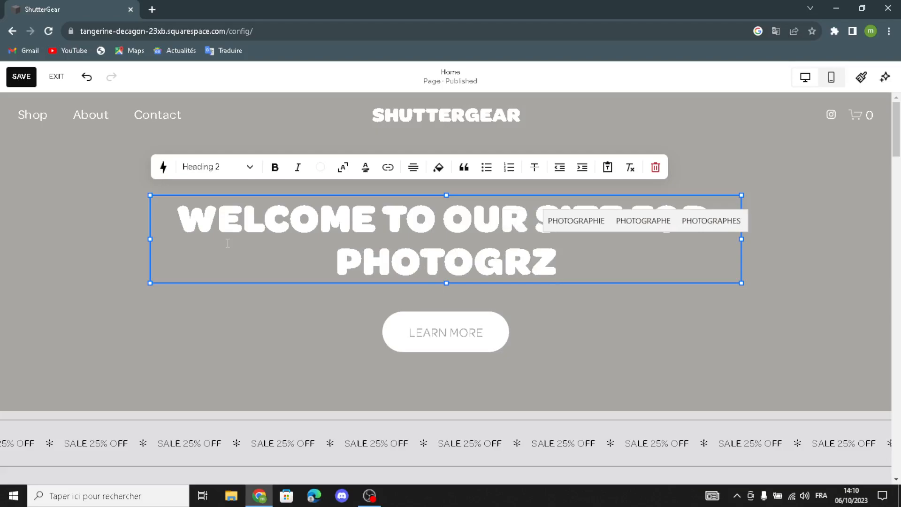
key("BackSpace")
type("AP")
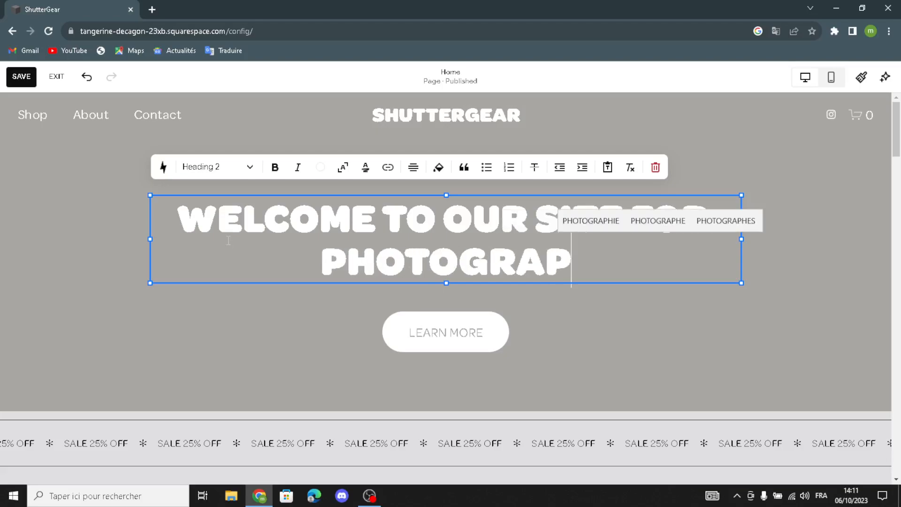
type("HY AND")
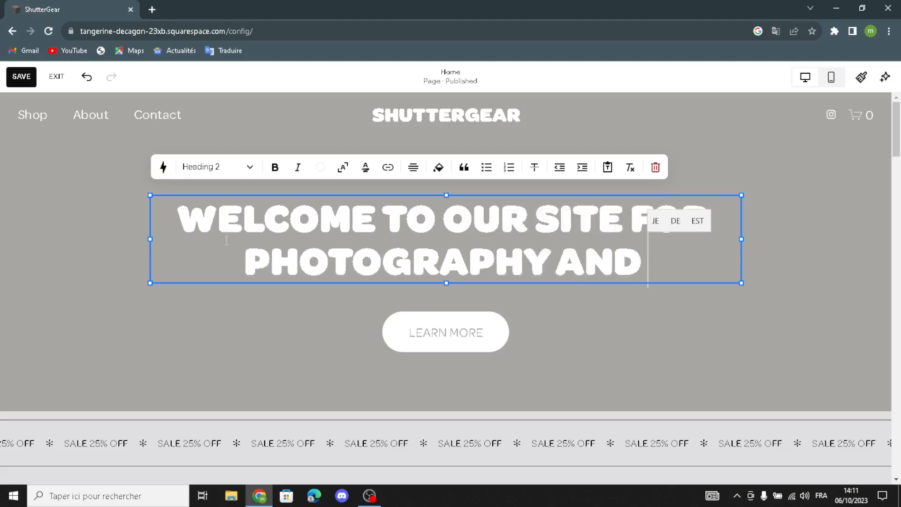
type(" CAMERA")
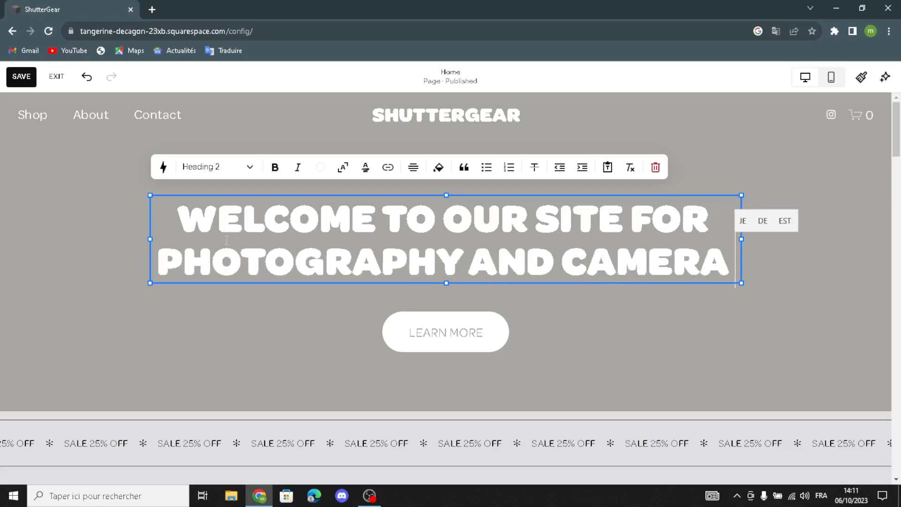
type(" E")
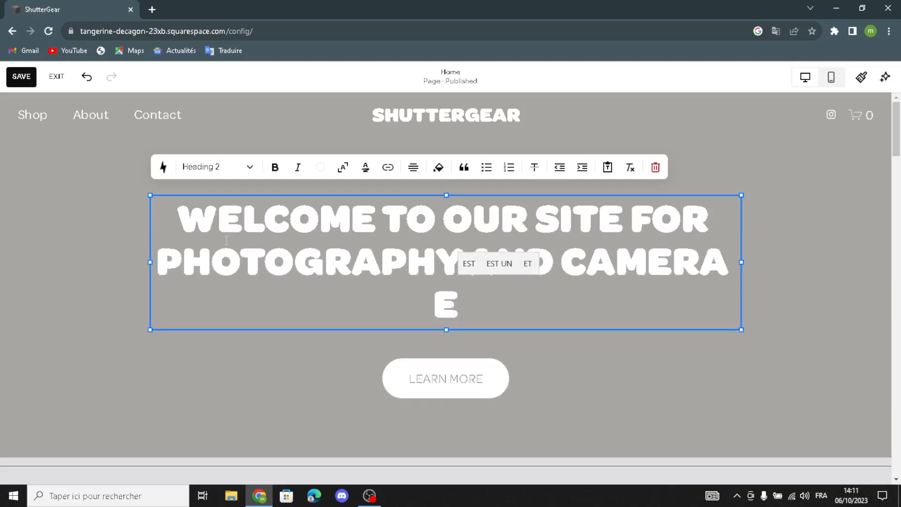
type("QUIPMENTS")
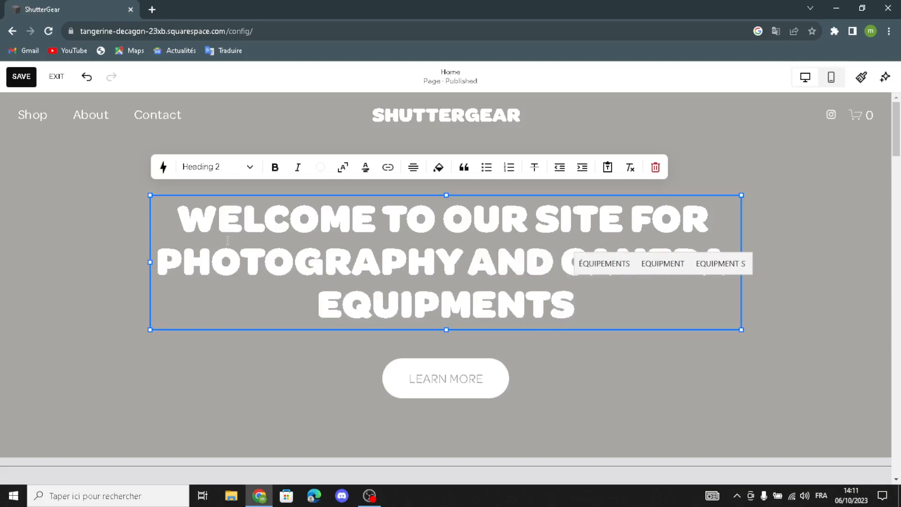
Step: Change the label of the banner's Learn More button to "shop now"
left_click(490, 375)
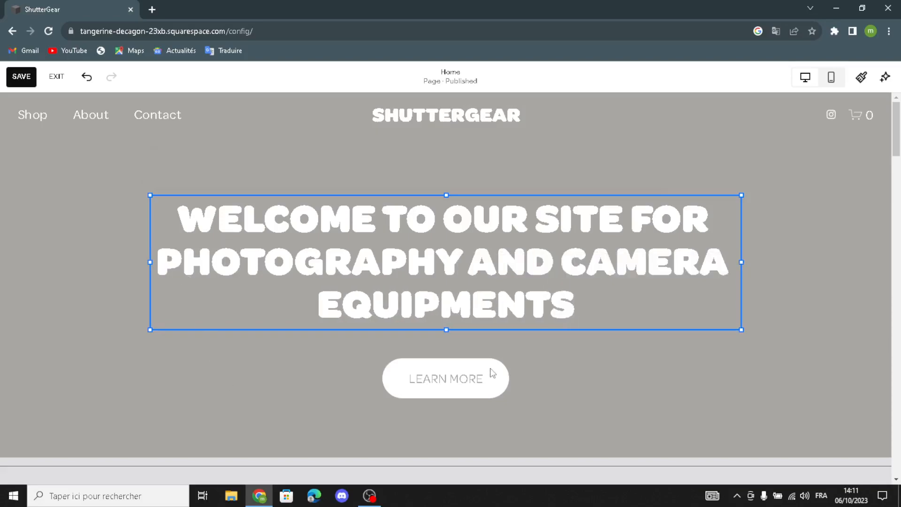
left_click(395, 334)
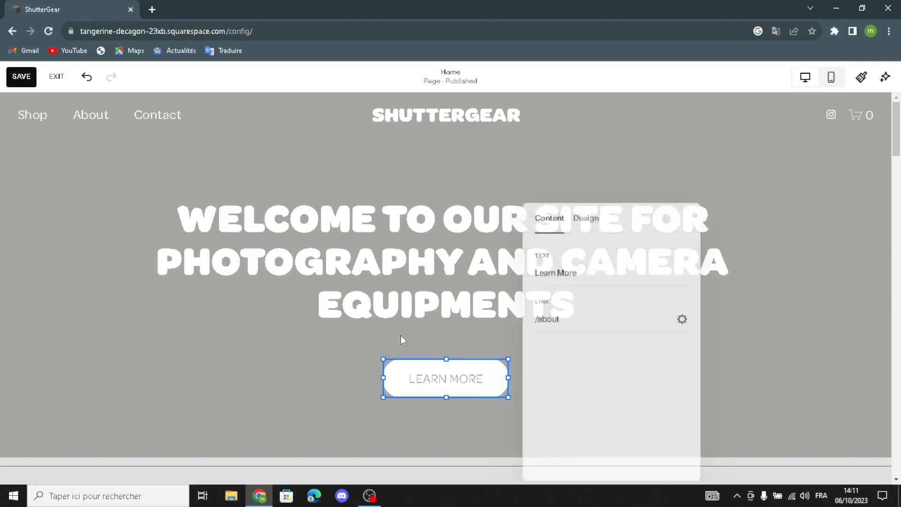
left_click_drag(594, 271, 506, 289)
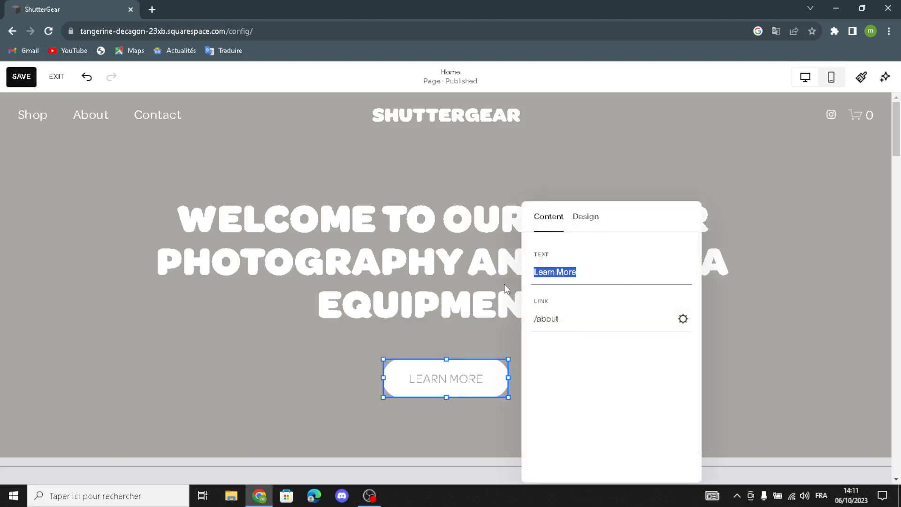
type("shop ")
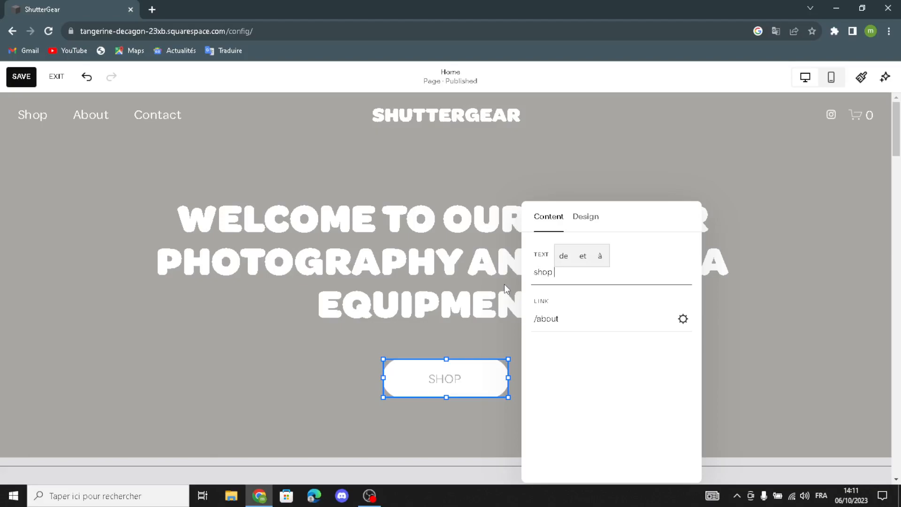
type("now")
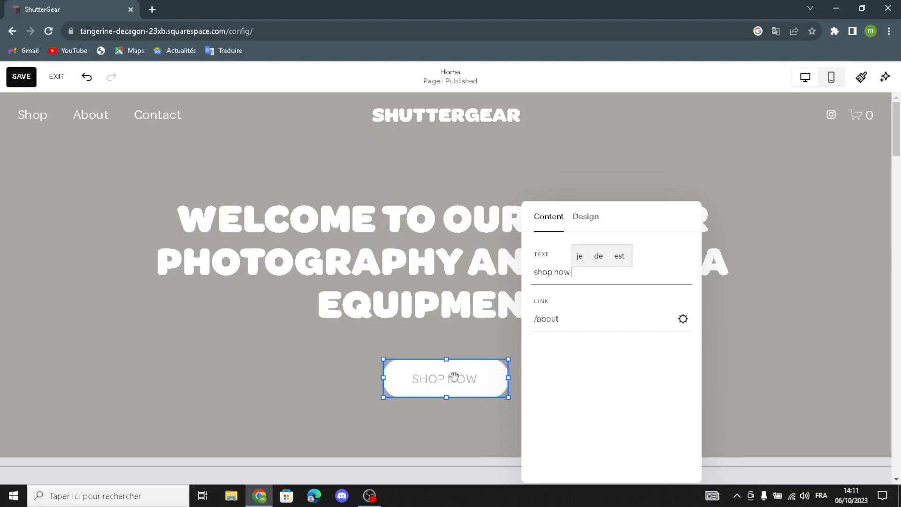
left_click(351, 373)
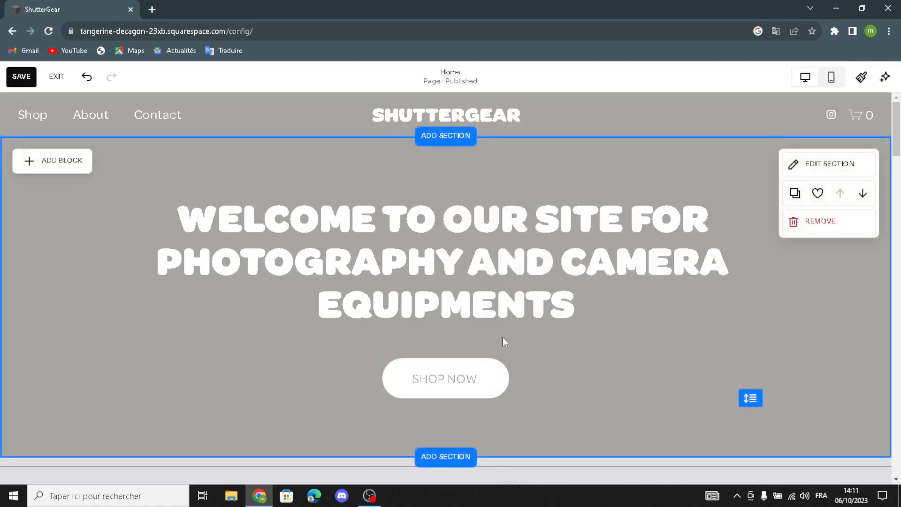
Step: Remove the background image Aro Ha_0393.jpg from the welcome banner section
left_click(825, 167)
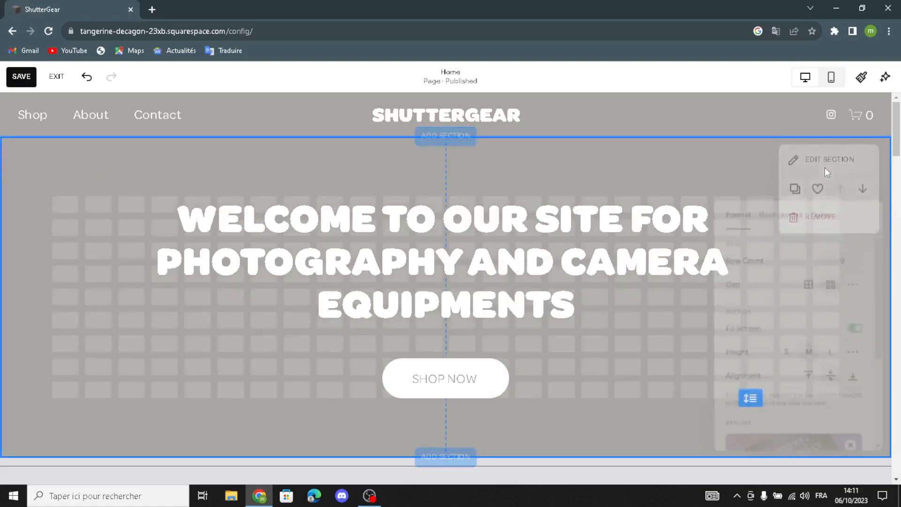
left_click(762, 218)
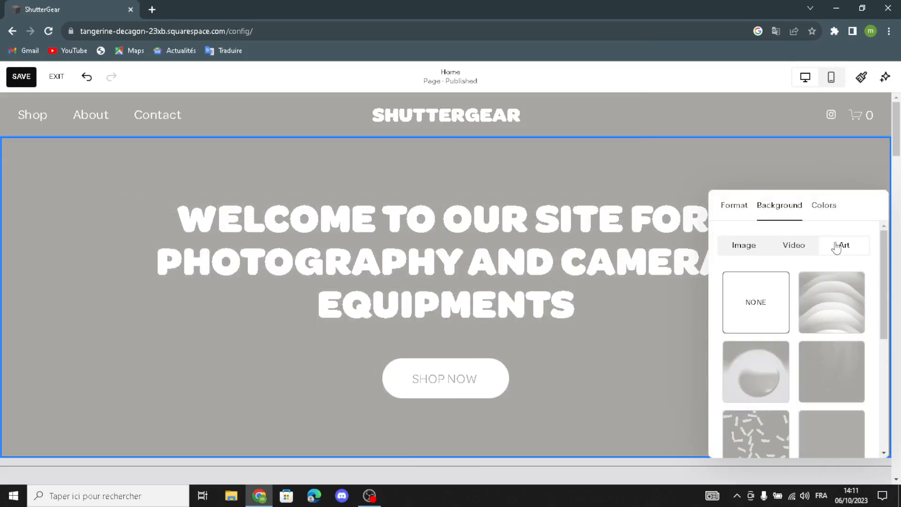
left_click(732, 249)
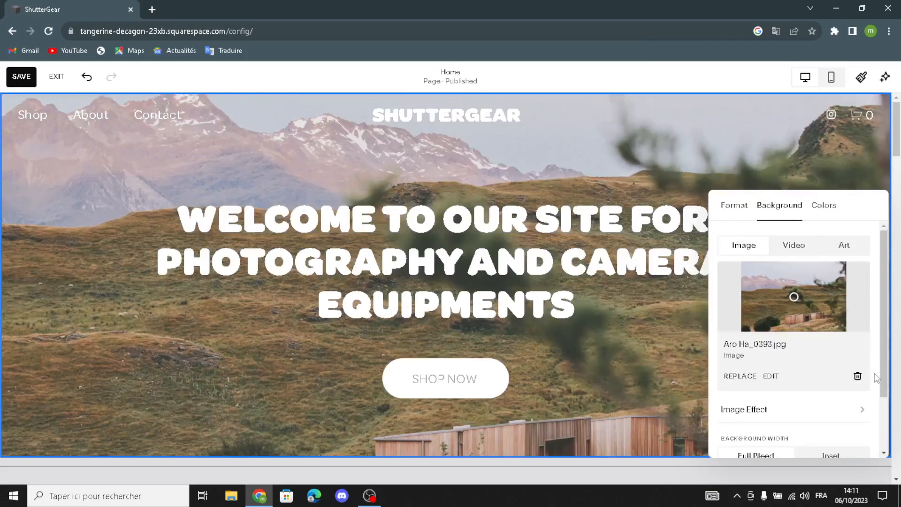
left_click(857, 376)
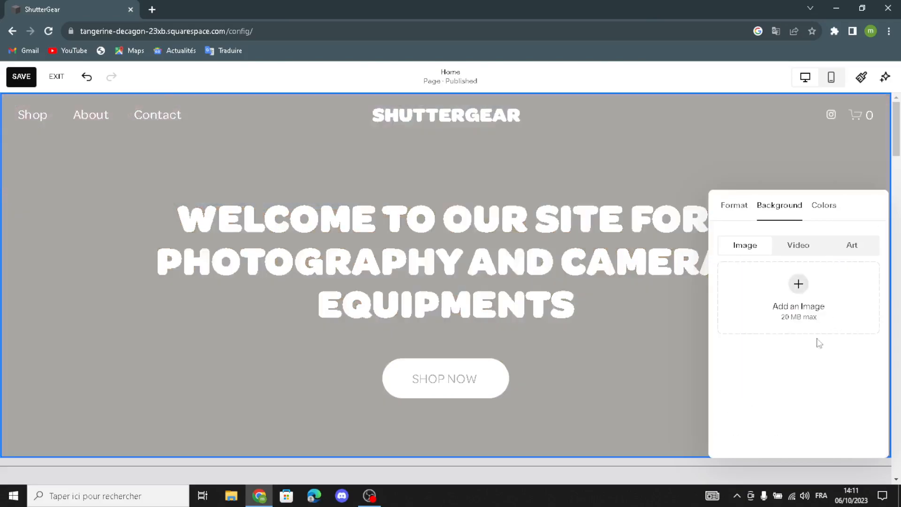
Step: Start adding a new background image to the banner section and search the free images for "photography and camera equipment"
left_click(793, 284)
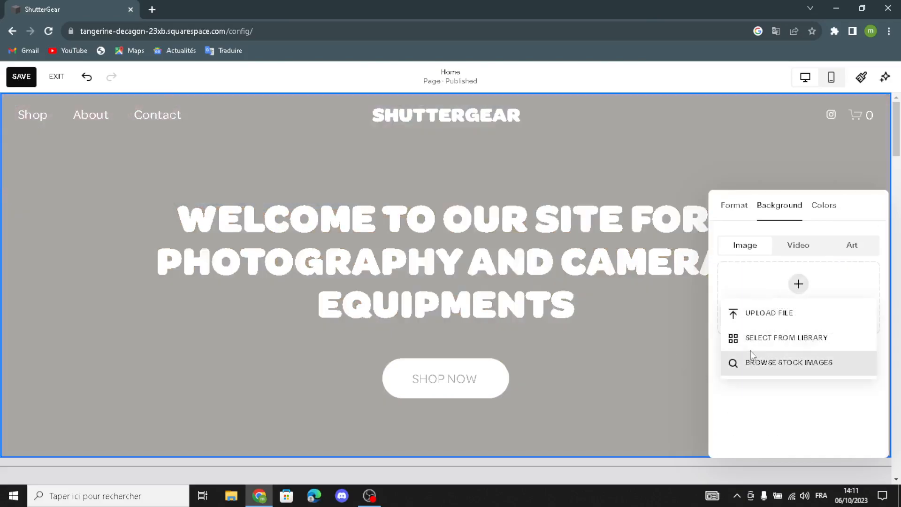
left_click(765, 346)
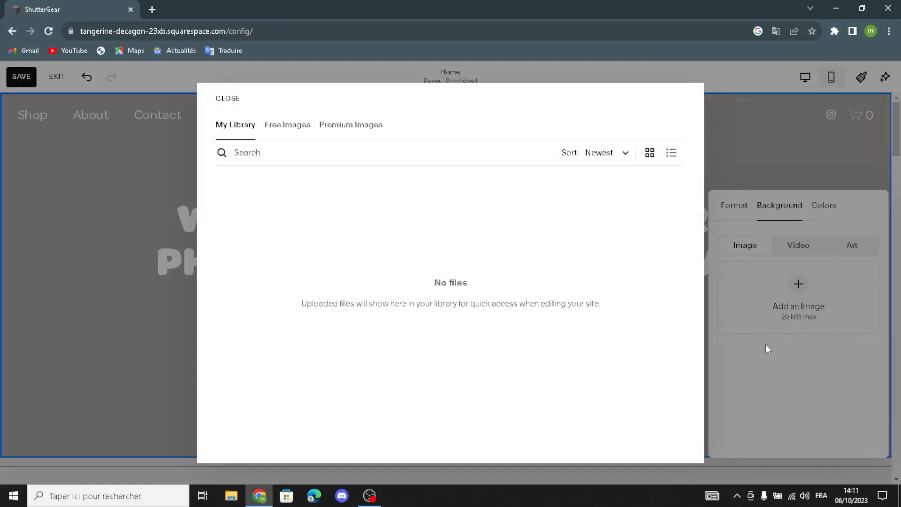
left_click(296, 134)
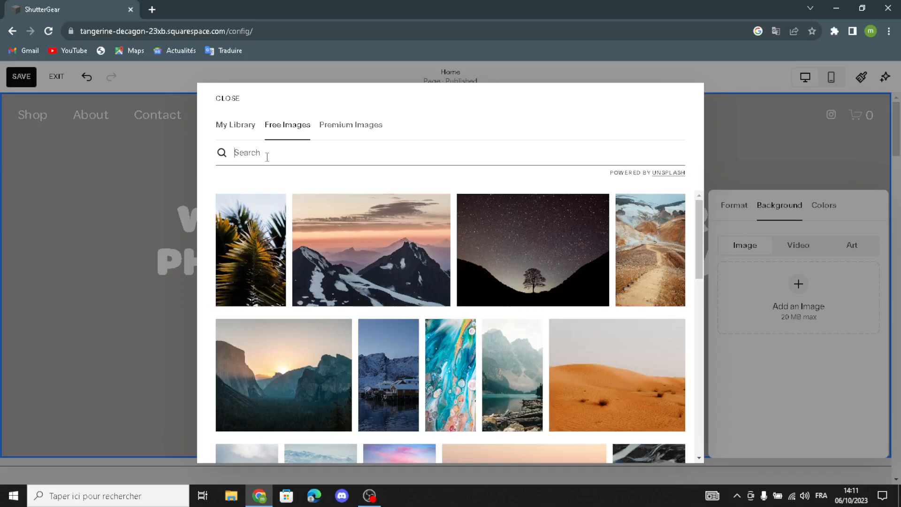
type("camee")
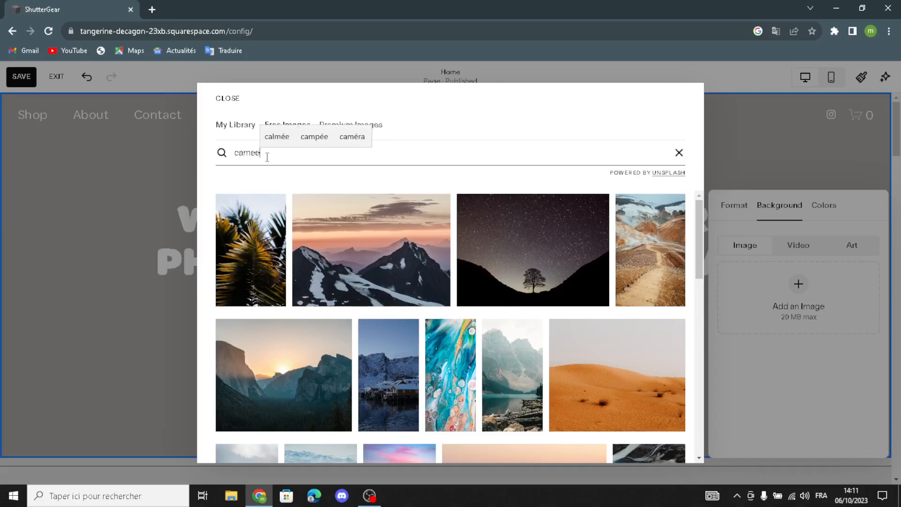
key("BackSpace")
key("BackSpace")
key("BackSpace")
key("BackSpace")
key("BackSpace")
type("photo")
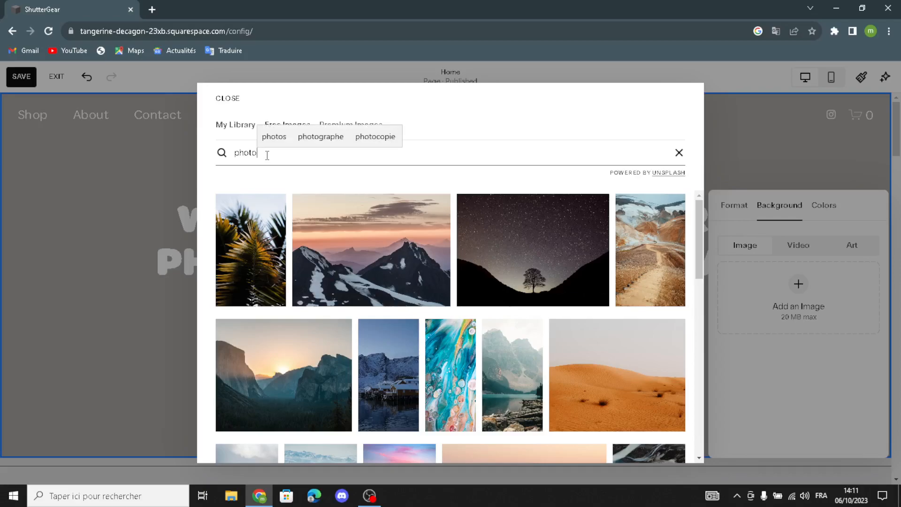
type("graphy ")
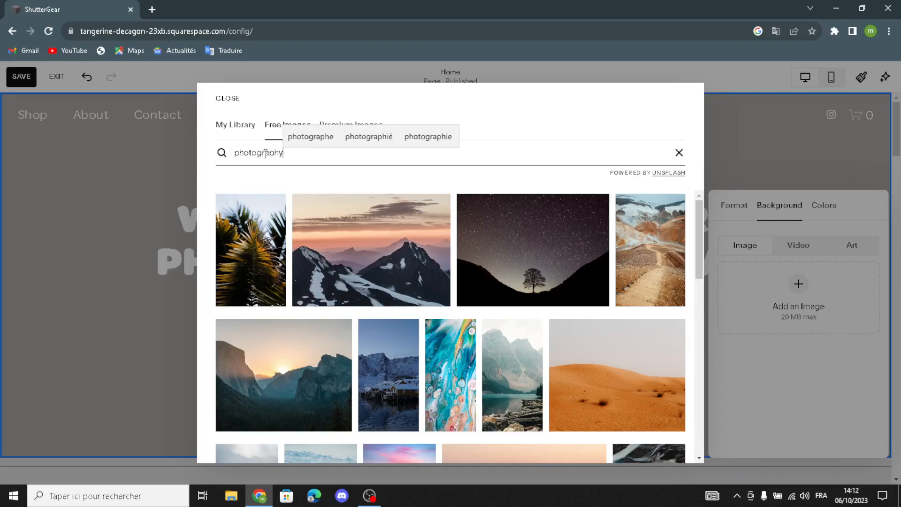
type("and c")
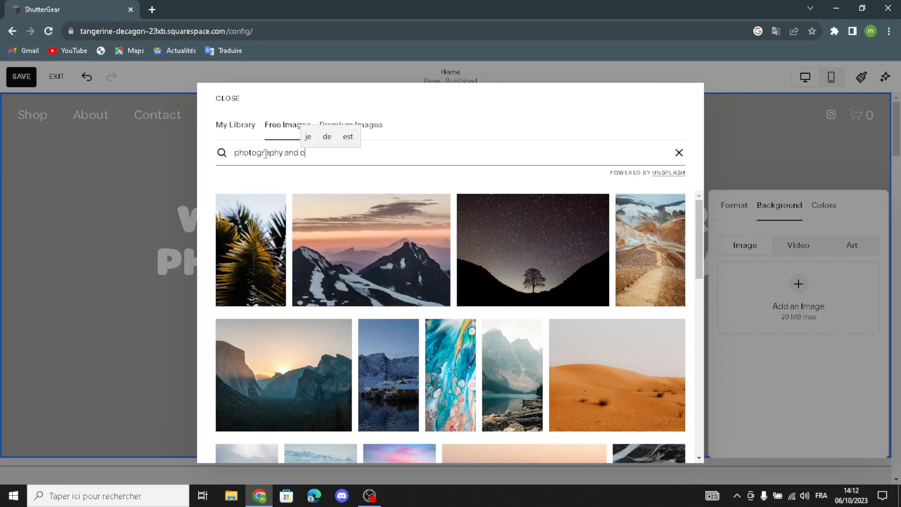
type("amera e")
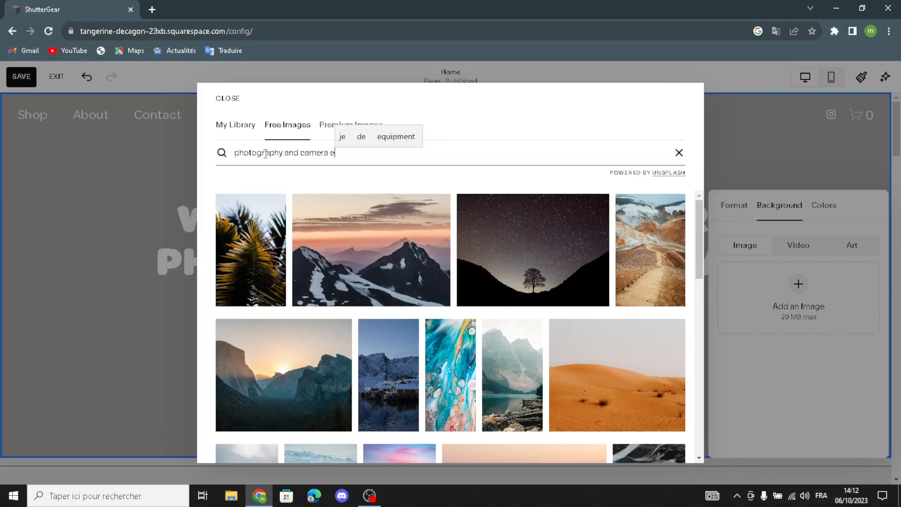
type("quipment")
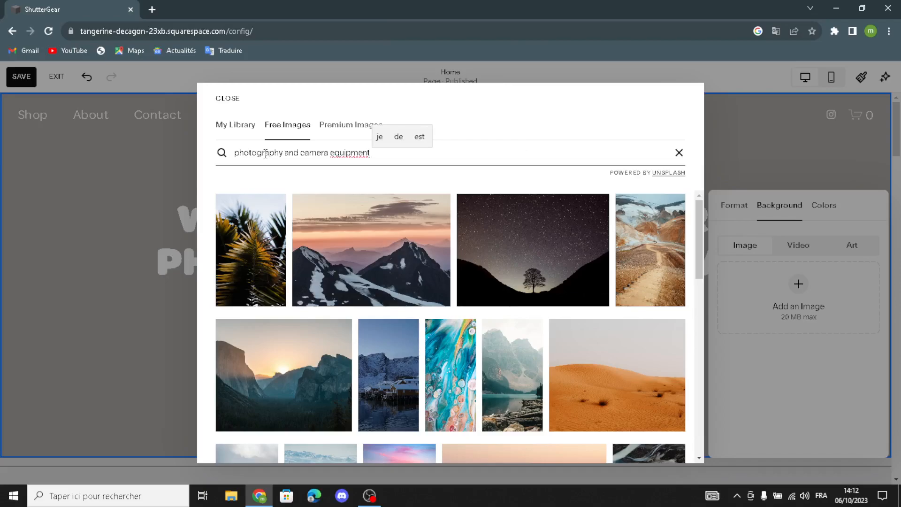
key("Return")
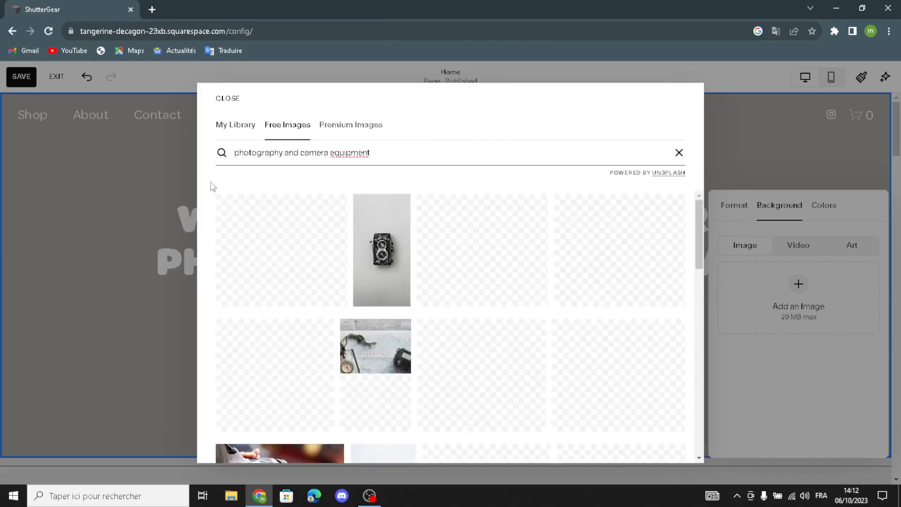
Step: Set the free image of cameras on tripods against a black backdrop as the banner section's background
scroll(307, 266, "down", 7)
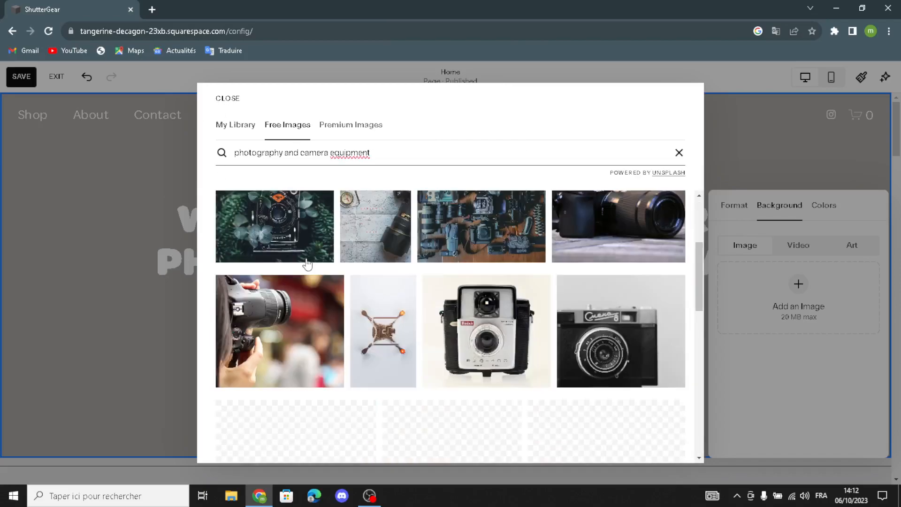
scroll(440, 314, "down", 2)
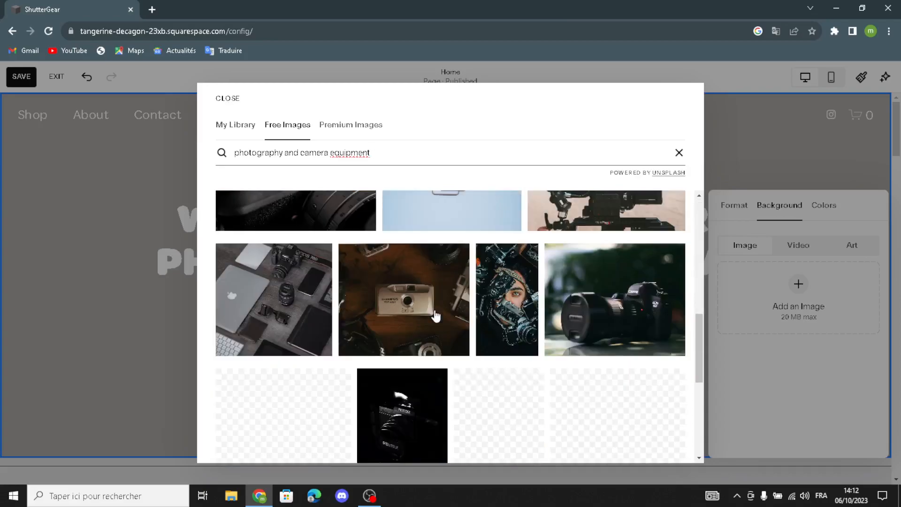
scroll(404, 374, "down", 1)
scroll(406, 373, "down", 3)
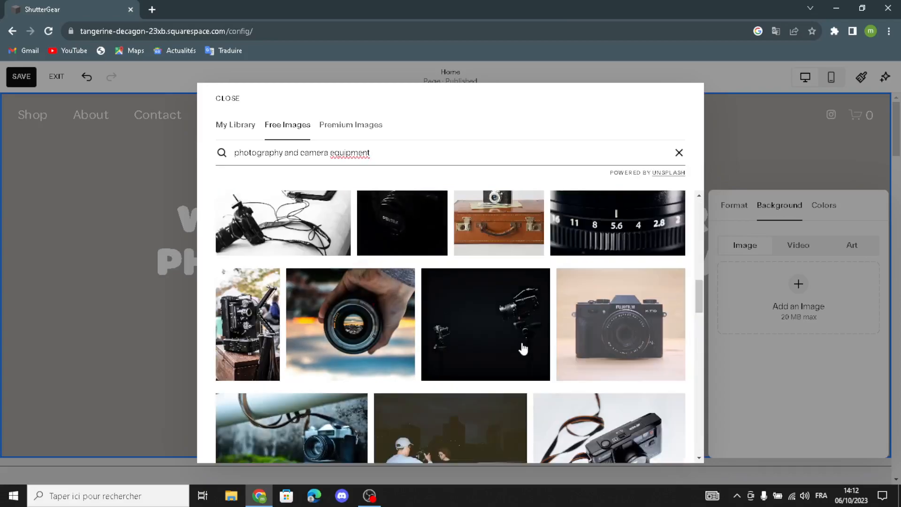
left_click(490, 316)
left_click(588, 322)
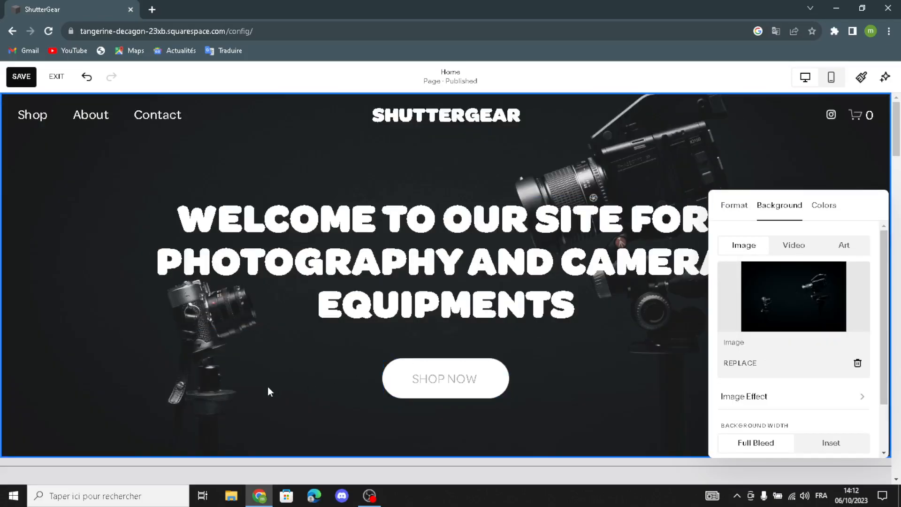
left_click(271, 389)
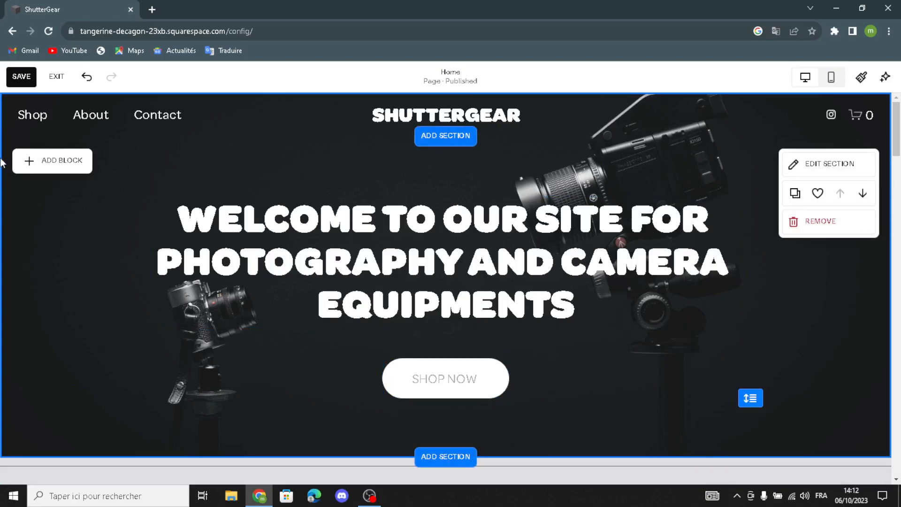
Step: Look through the block types that can be added to the banner section
left_click(70, 160)
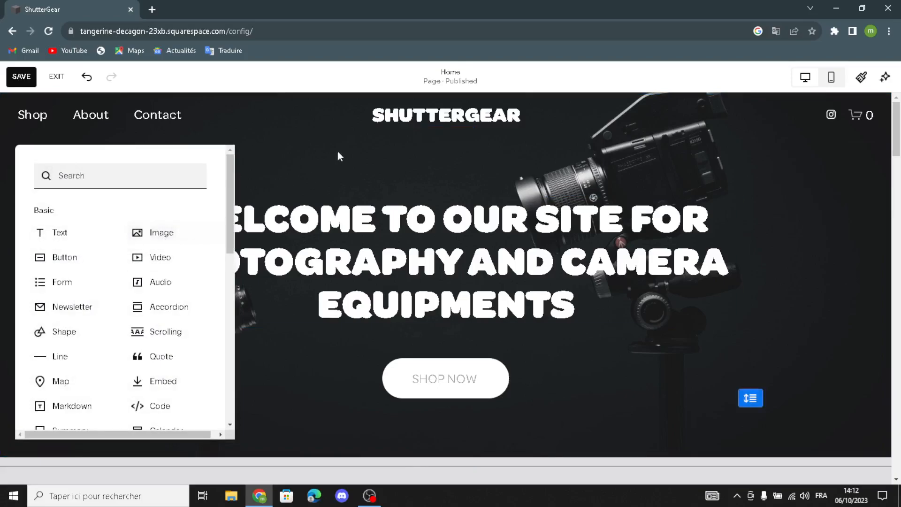
left_click(310, 156)
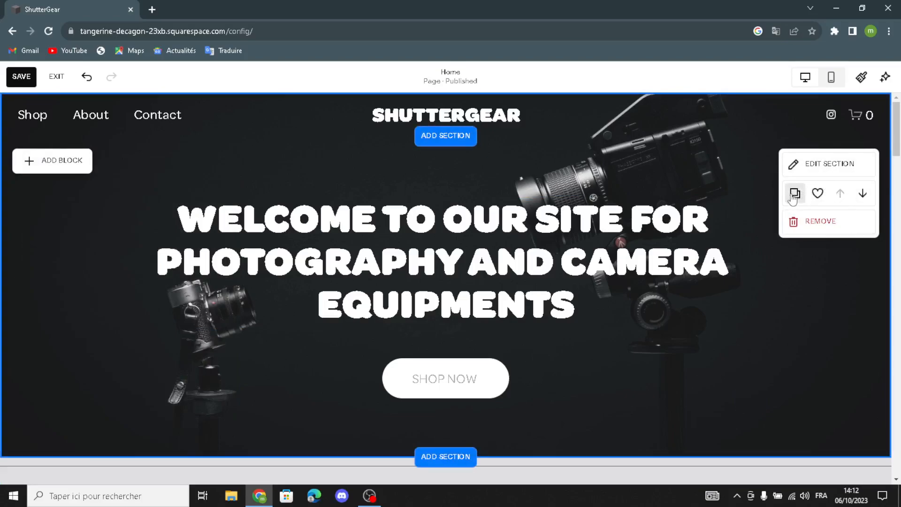
Step: Open the site header's title and logo settings and review the options for the site title, logo and mobile logo
mouse_move(775, 103)
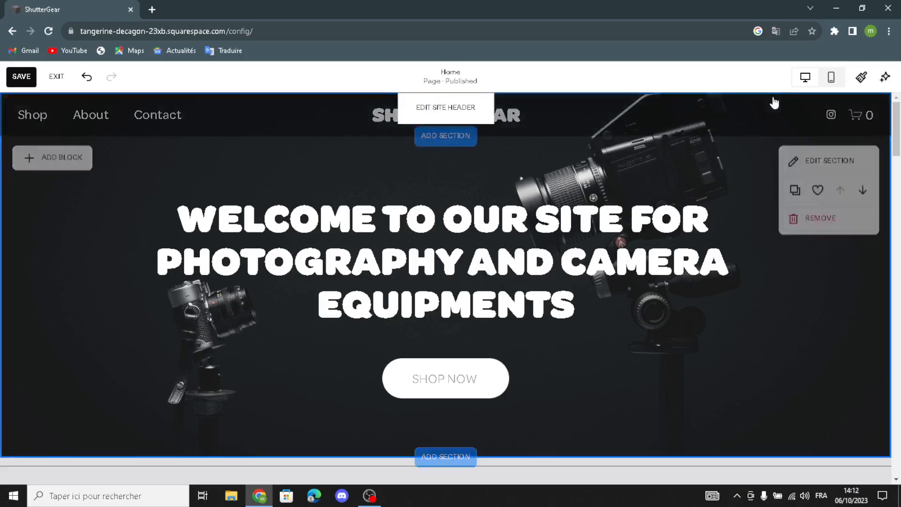
left_click(469, 107)
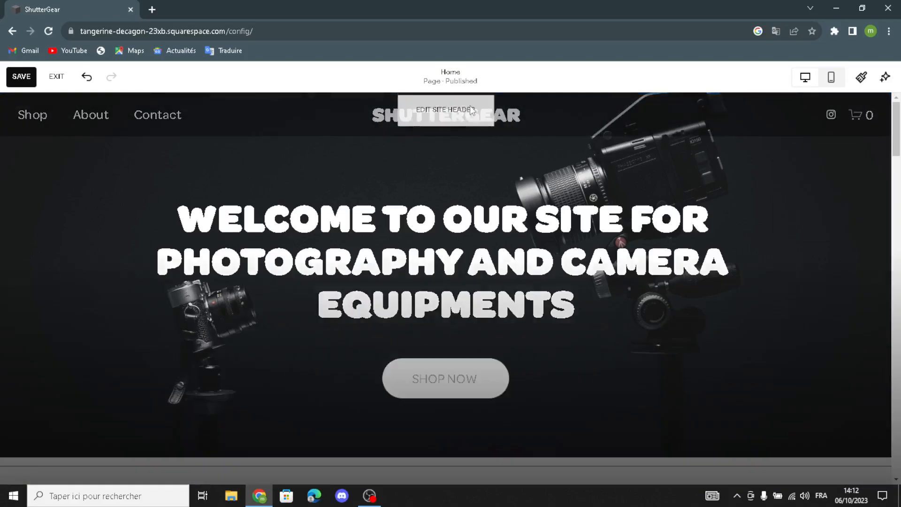
left_click(784, 314)
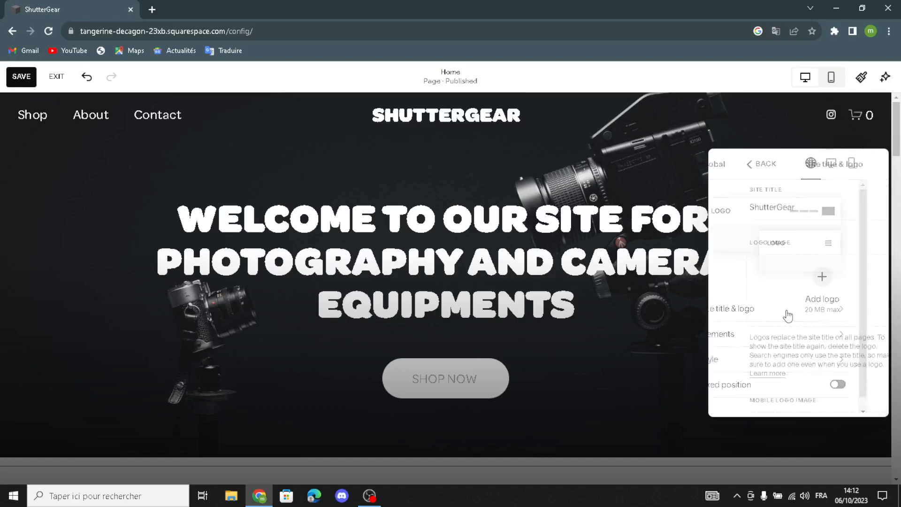
left_click(779, 212)
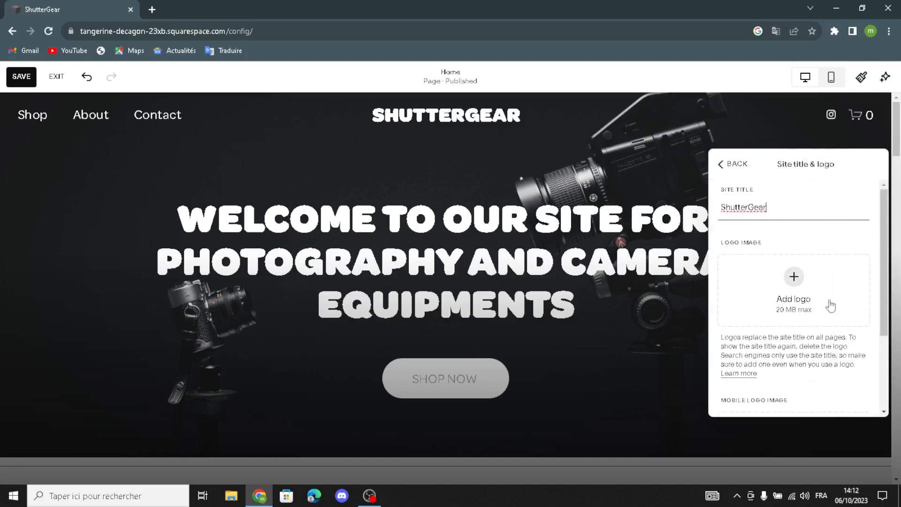
left_click(794, 278)
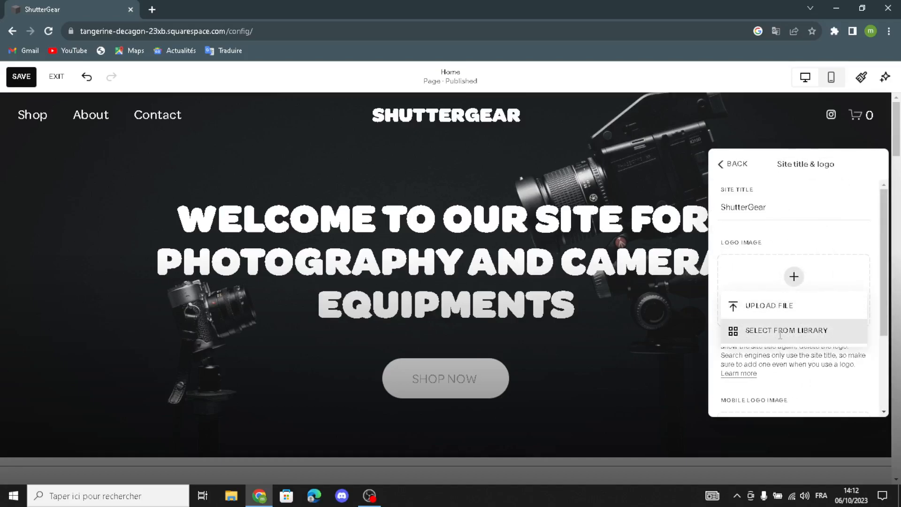
scroll(734, 297, "down", 3)
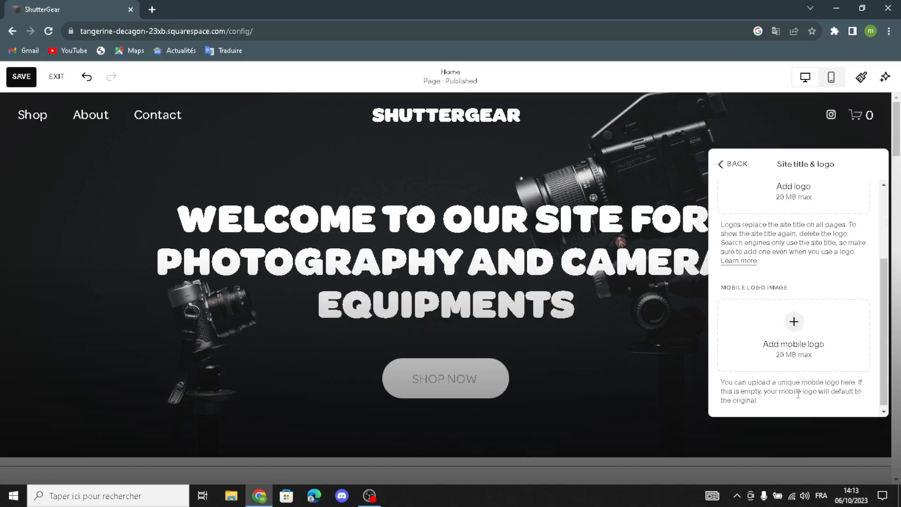
left_click(663, 377)
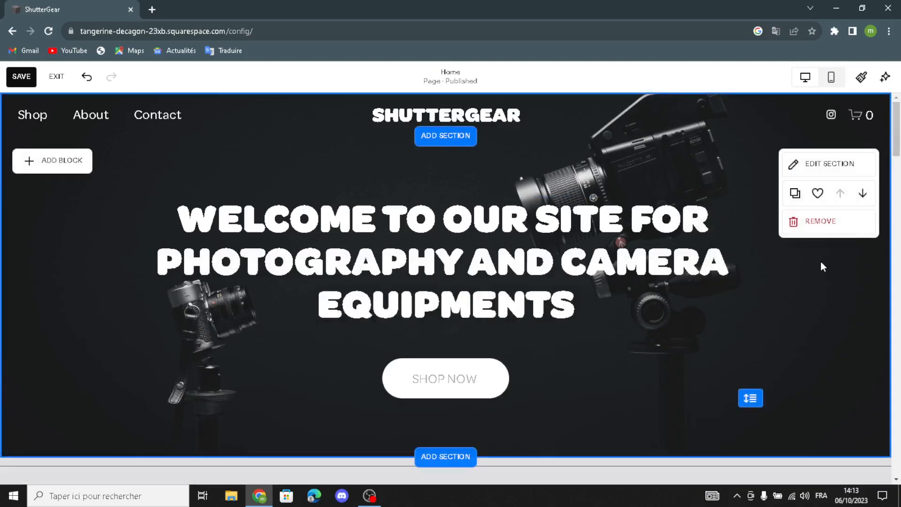
Step: Browse the section categories and layouts that can be added to the home page
scroll(725, 328, "down", 4)
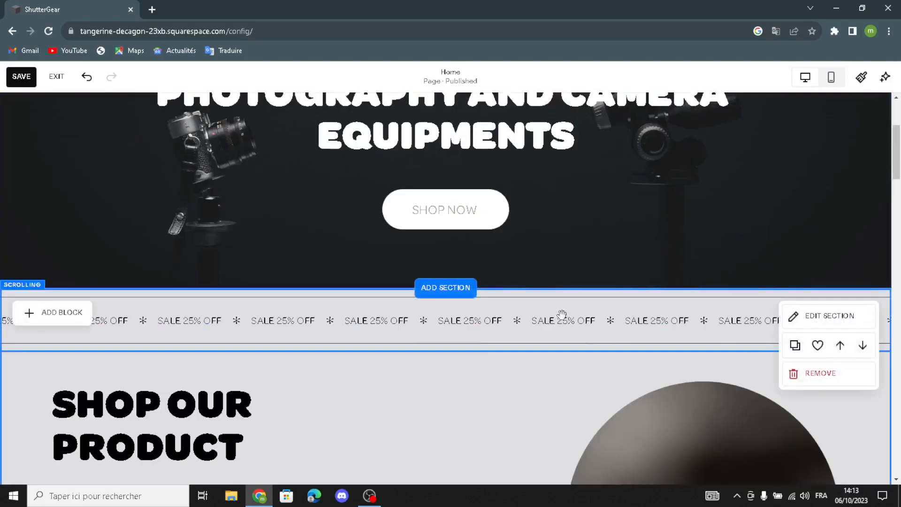
scroll(561, 313, "up", 4)
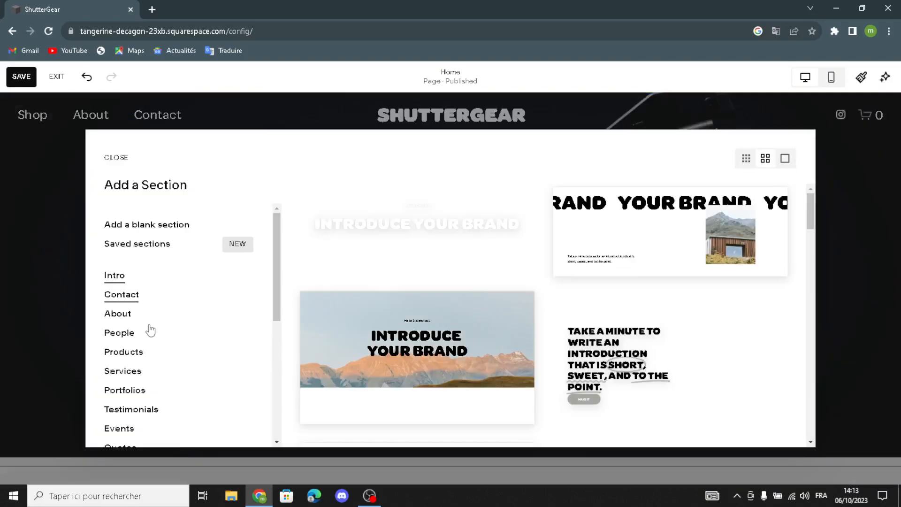
scroll(152, 328, "down", 5)
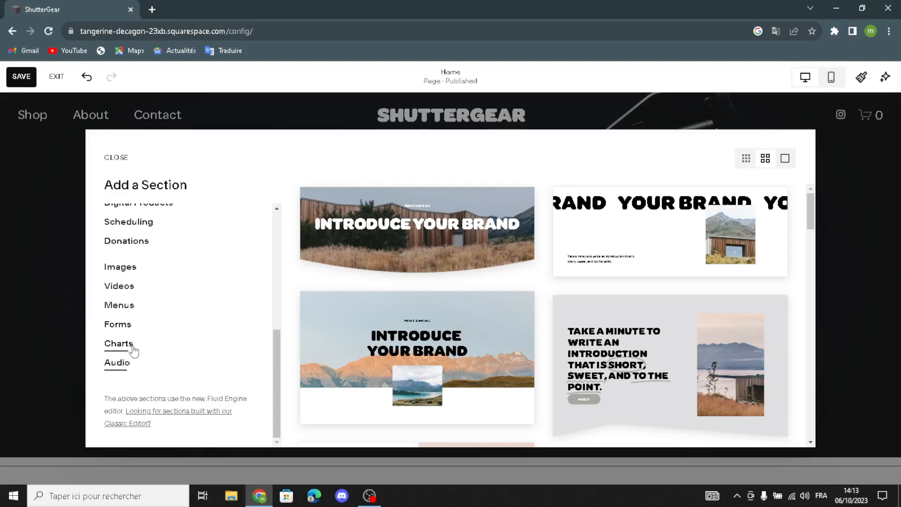
left_click(111, 159)
Step: Turn on the button element in the site header, keeping its "Get Started" label
left_click(466, 113)
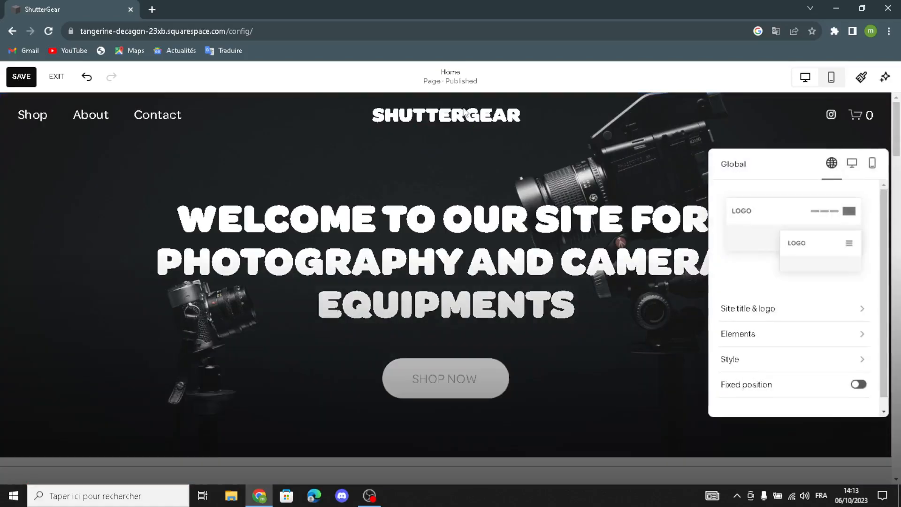
left_click(746, 334)
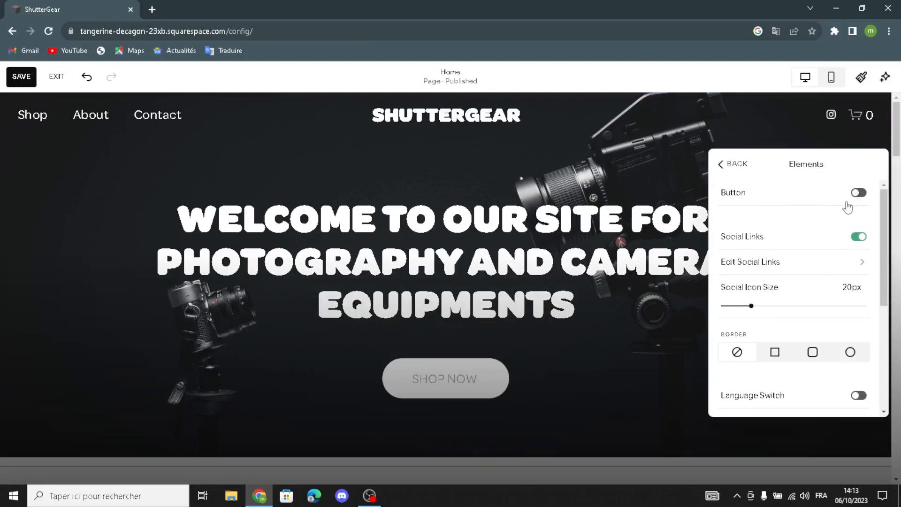
left_click(857, 193)
left_click(773, 223)
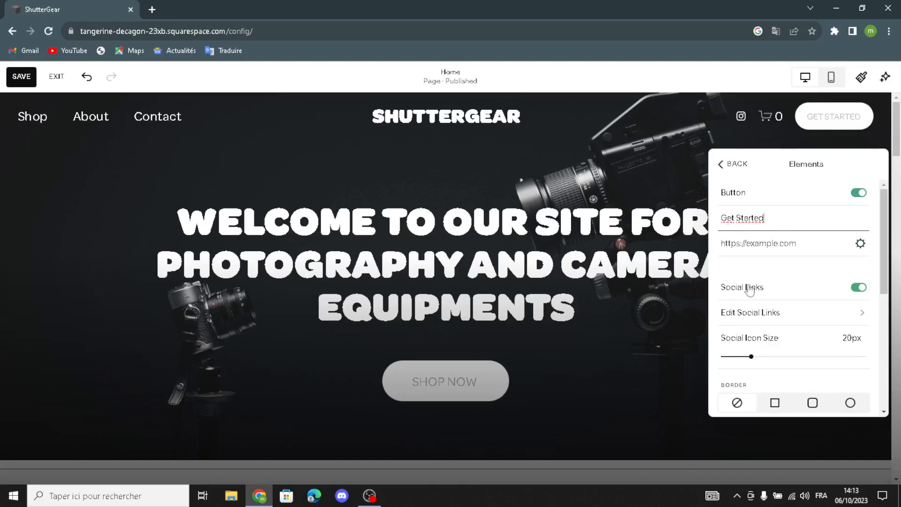
Step: Review the social links configured for the site header
scroll(770, 321, "down", 1)
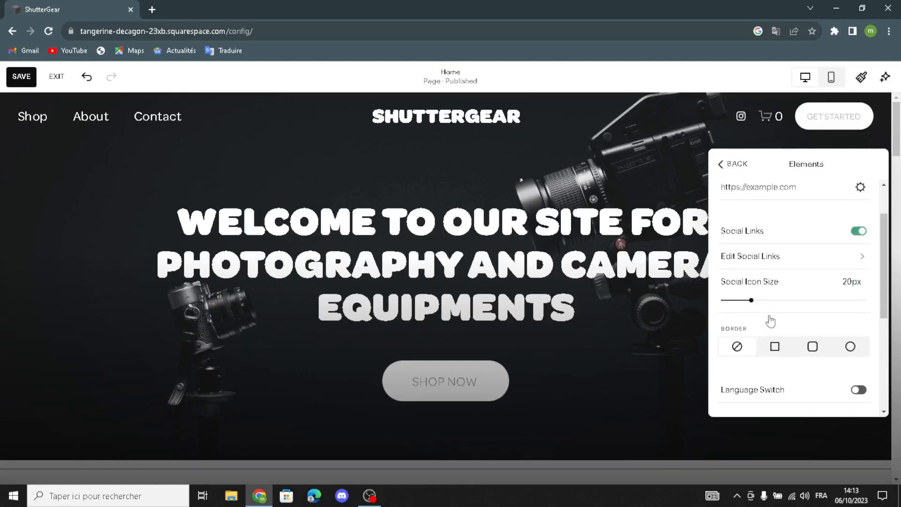
left_click(749, 263)
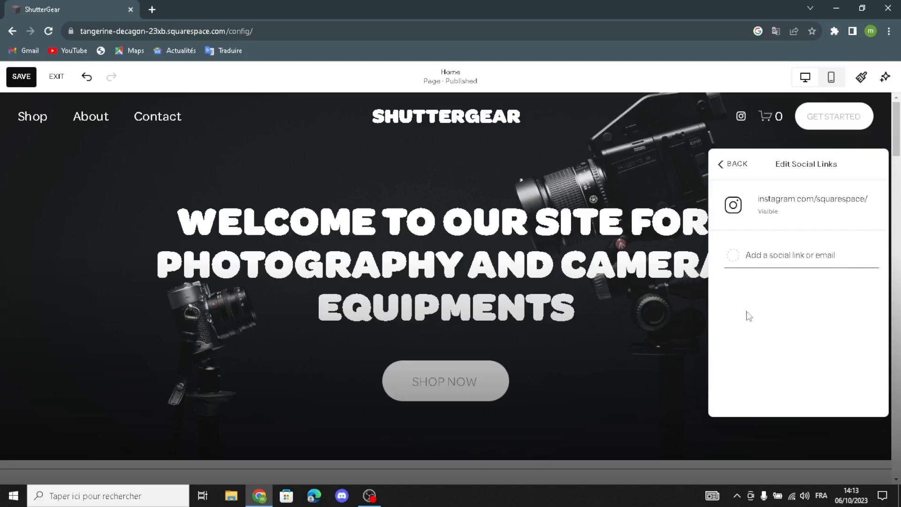
left_click(720, 164)
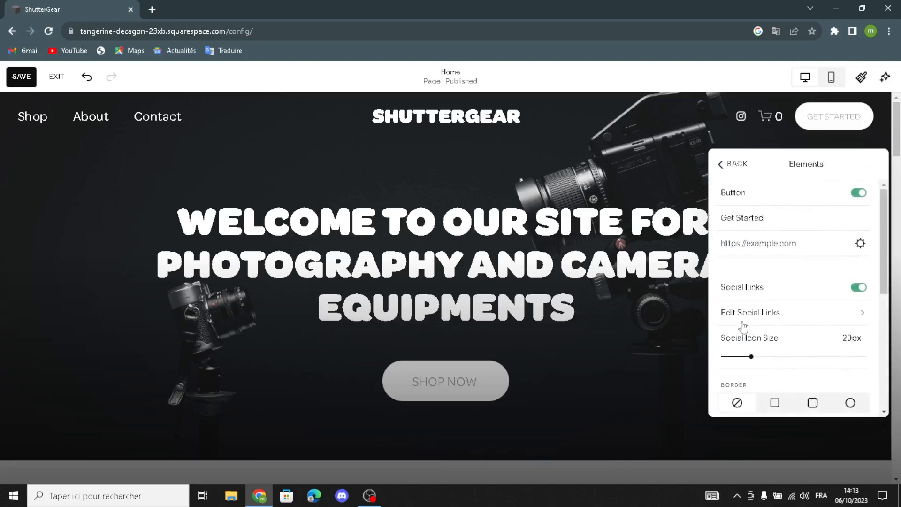
Step: Change the header's cart icon to the solid shopping bag with a handle and leave the header settings
scroll(743, 327, "down", 1)
scroll(751, 342, "down", 1)
scroll(750, 346, "up", 1)
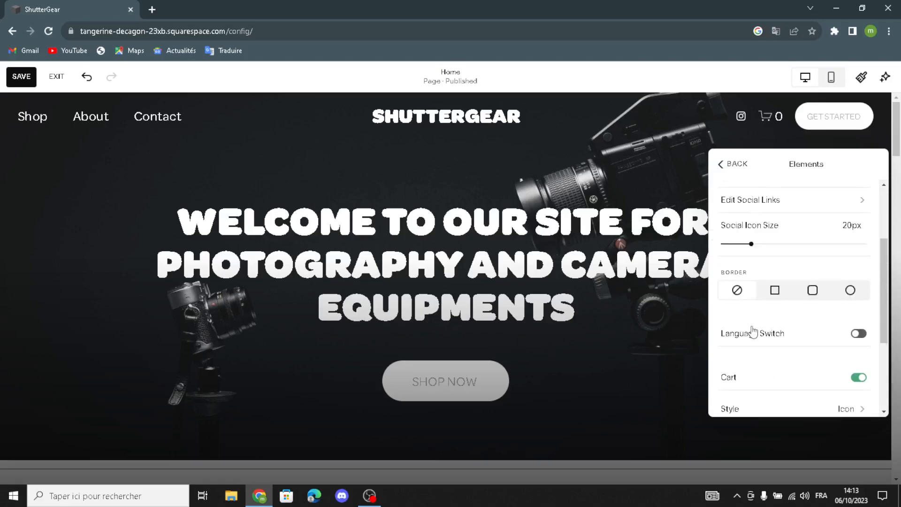
scroll(754, 344, "down", 2)
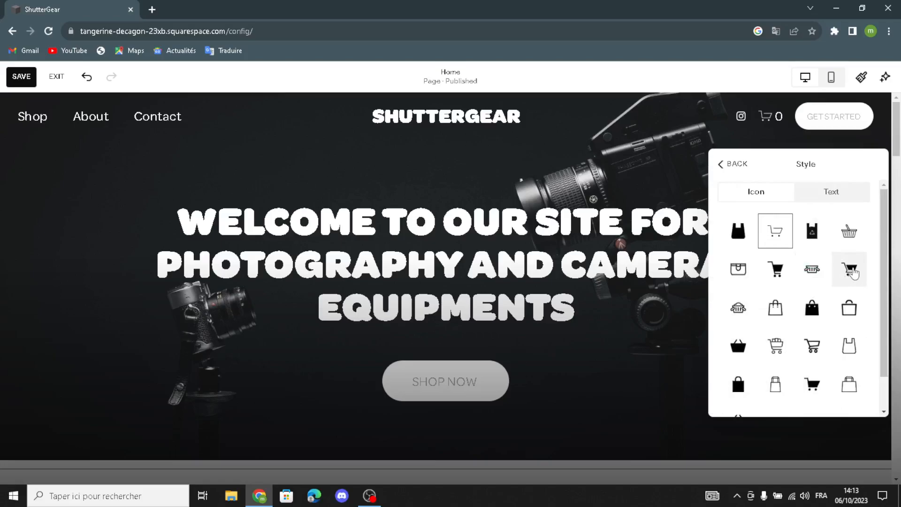
left_click(813, 230)
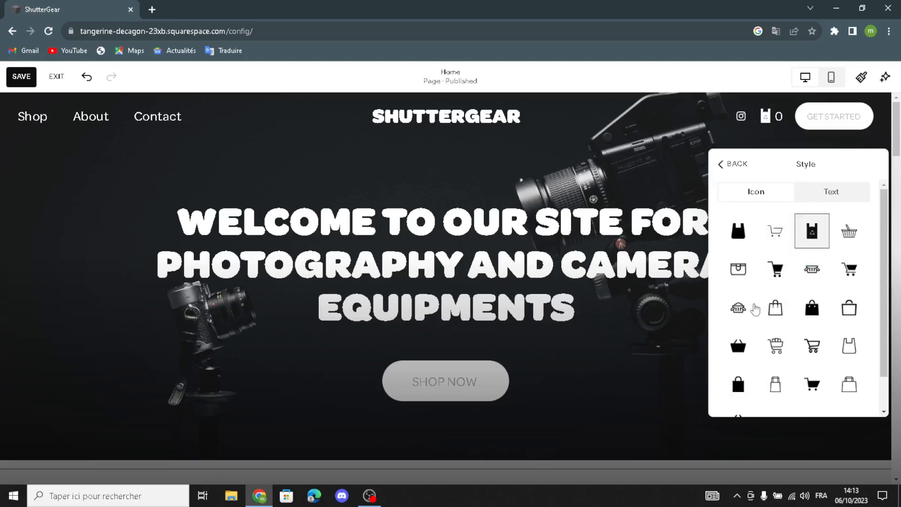
left_click(812, 308)
left_click(728, 174)
scroll(800, 338, "down", 5)
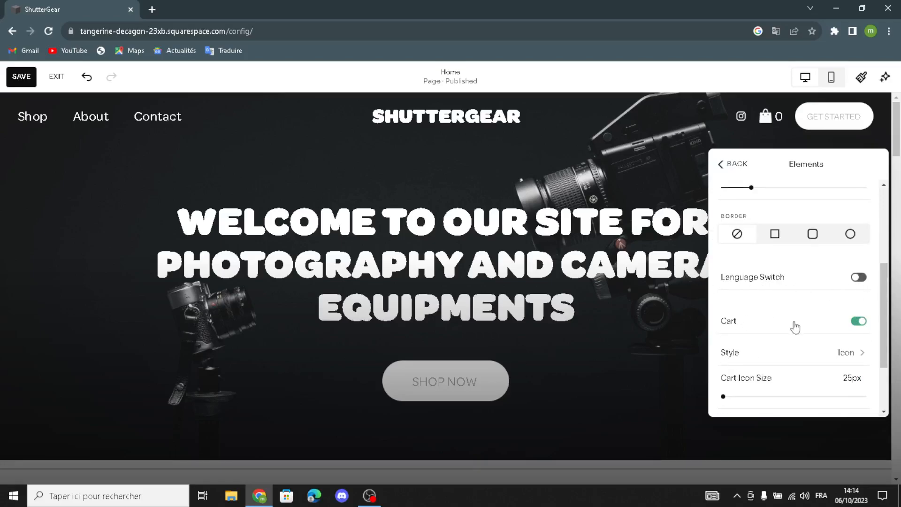
scroll(792, 326, "down", 2)
left_click(721, 165)
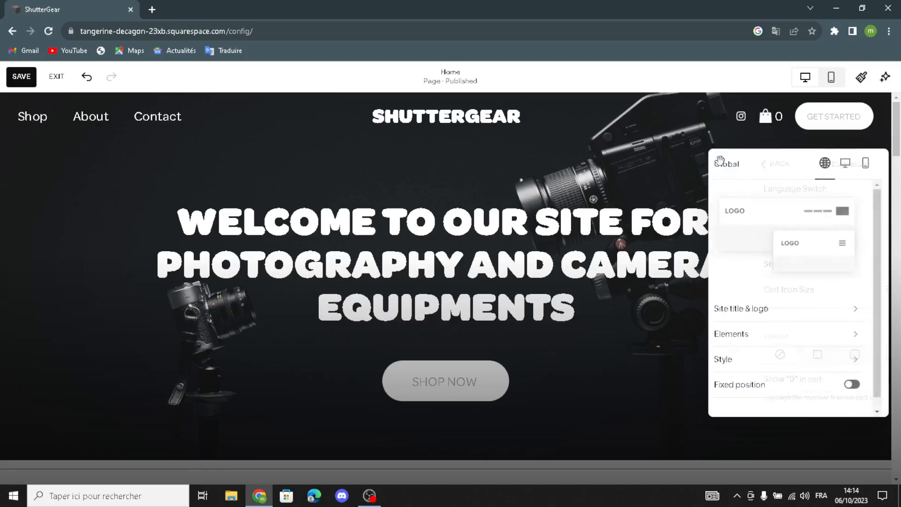
left_click(681, 159)
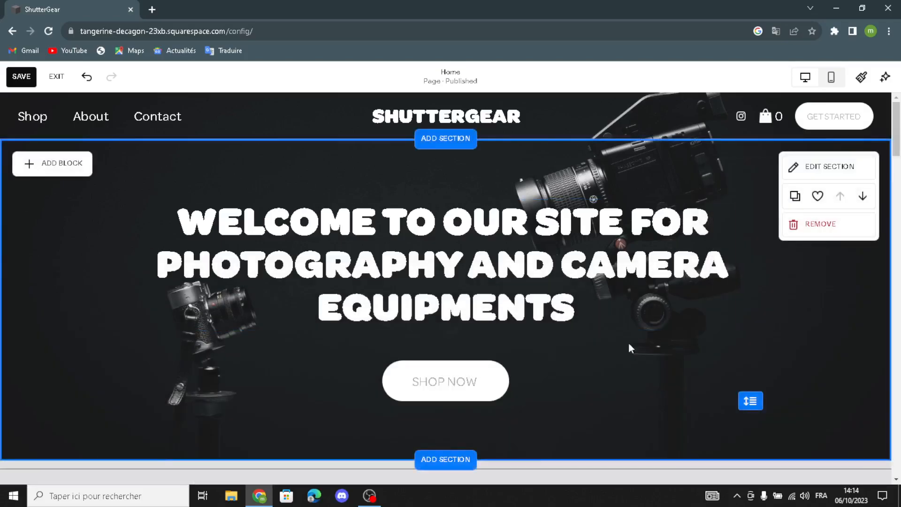
Step: Try the Heading 1 style on the banner heading and return it to Heading 2
left_click(253, 241)
left_click(164, 176)
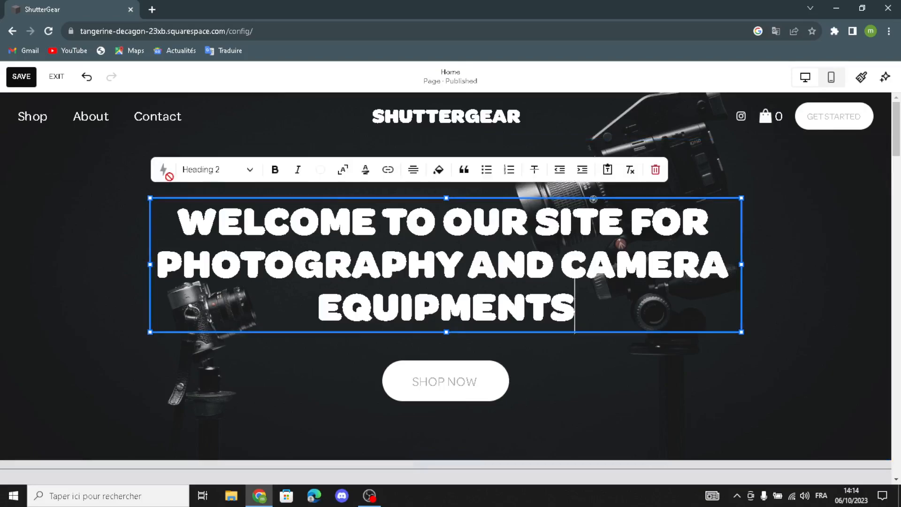
left_click(193, 170)
left_click(201, 208)
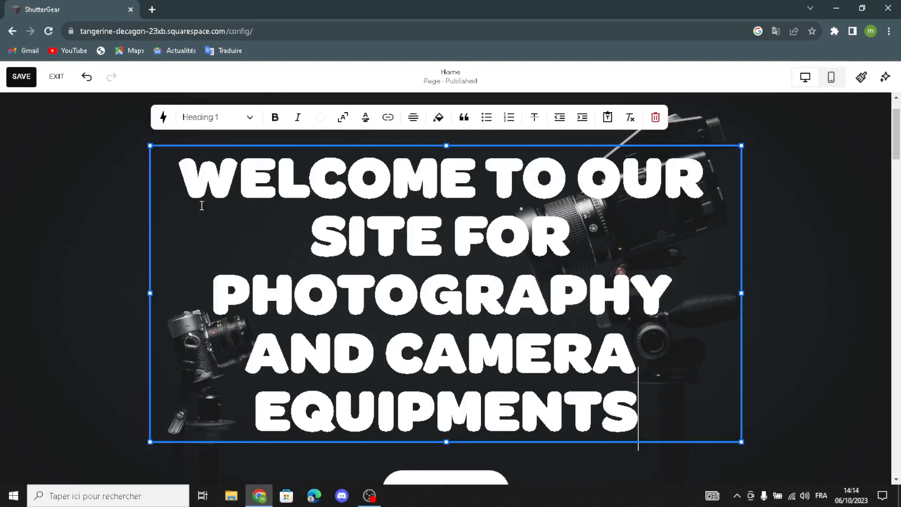
left_click(215, 119)
left_click(209, 172)
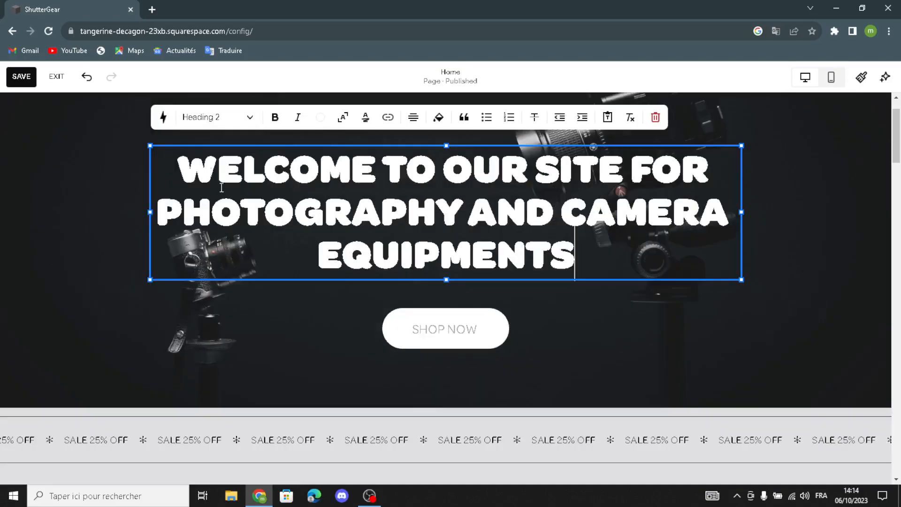
left_click(120, 252)
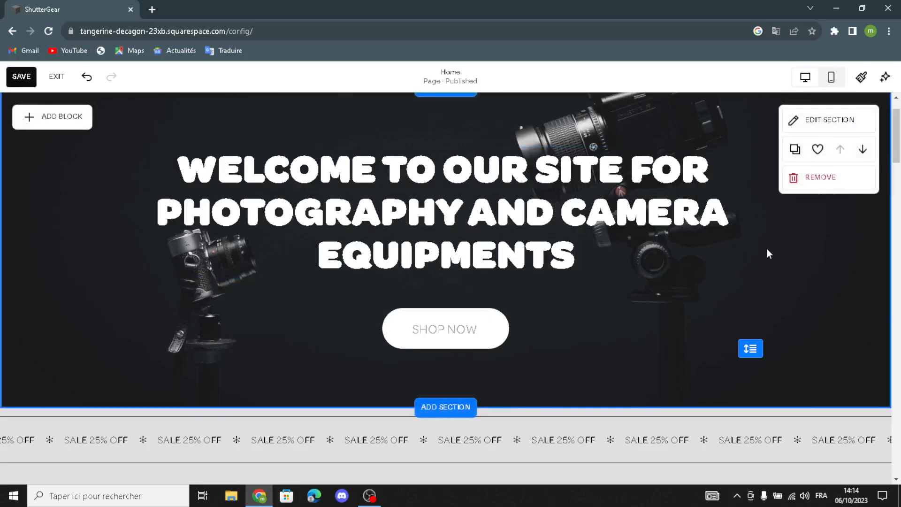
Step: Preview the home page in the mobile view and return to the desktop view
scroll(792, 252, "up", 1)
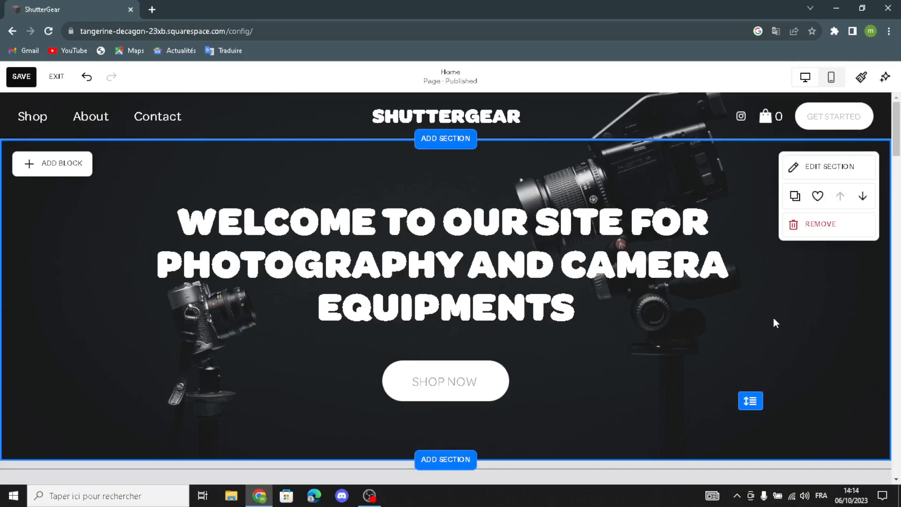
left_click(835, 84)
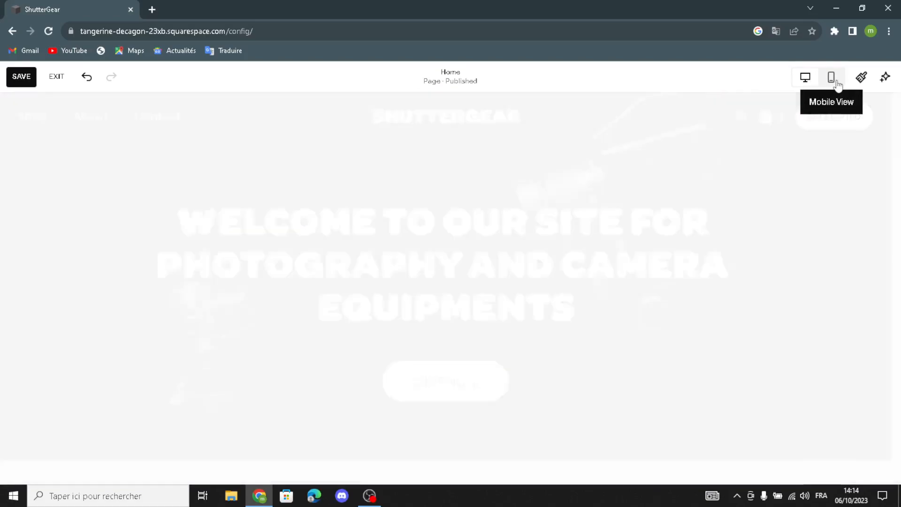
scroll(402, 222, "down", 5)
scroll(403, 224, "up", 5)
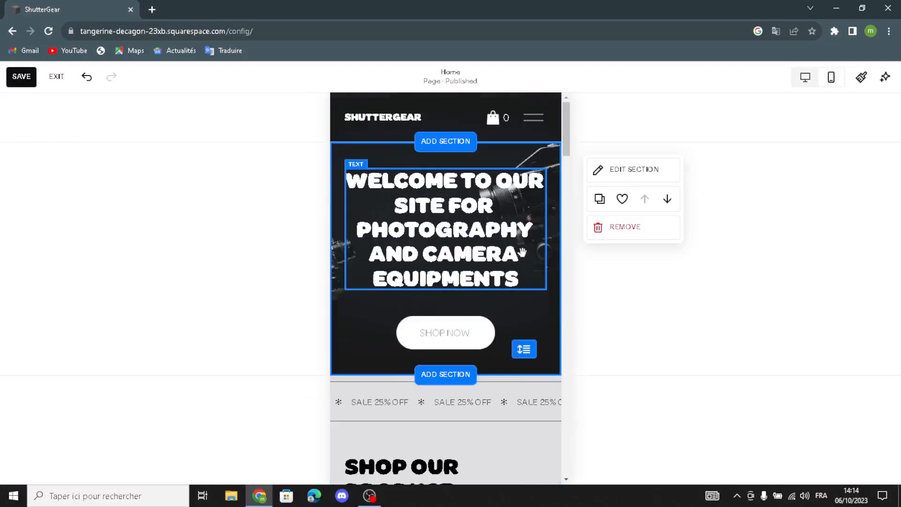
scroll(403, 224, "down", 2)
left_click(807, 77)
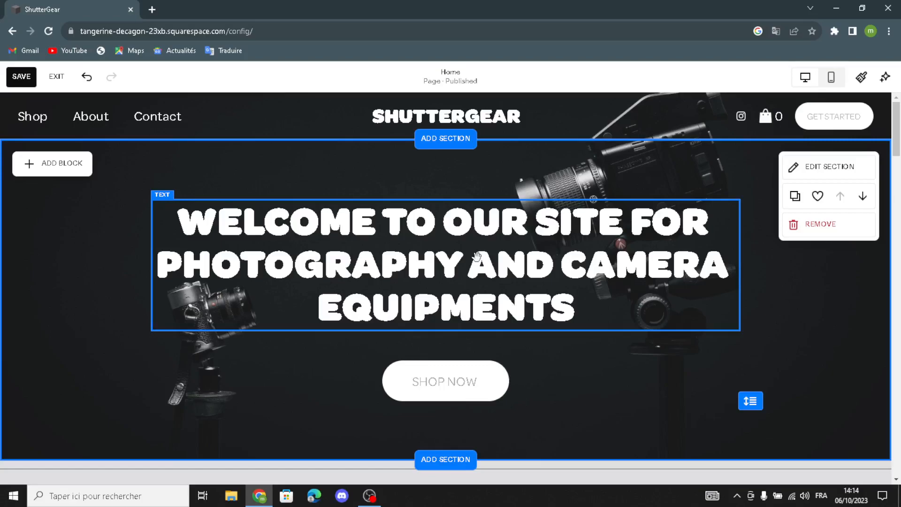
key("Tab")
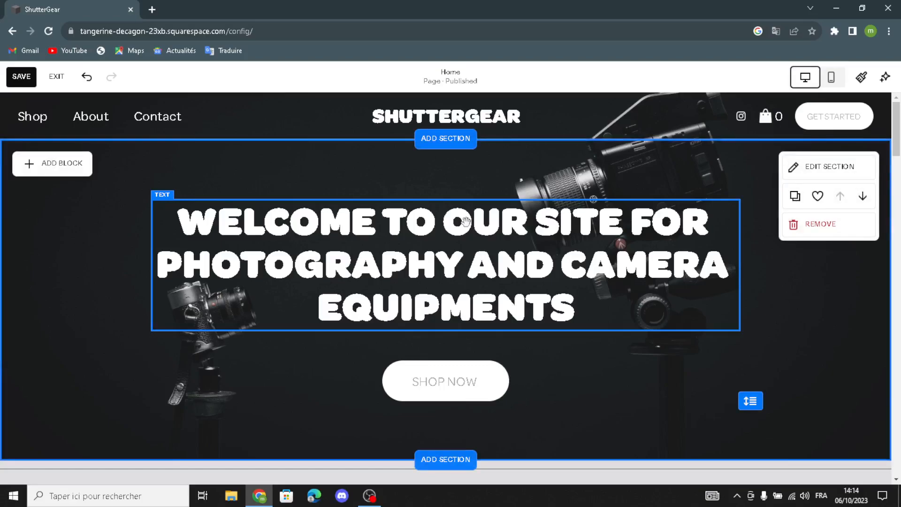